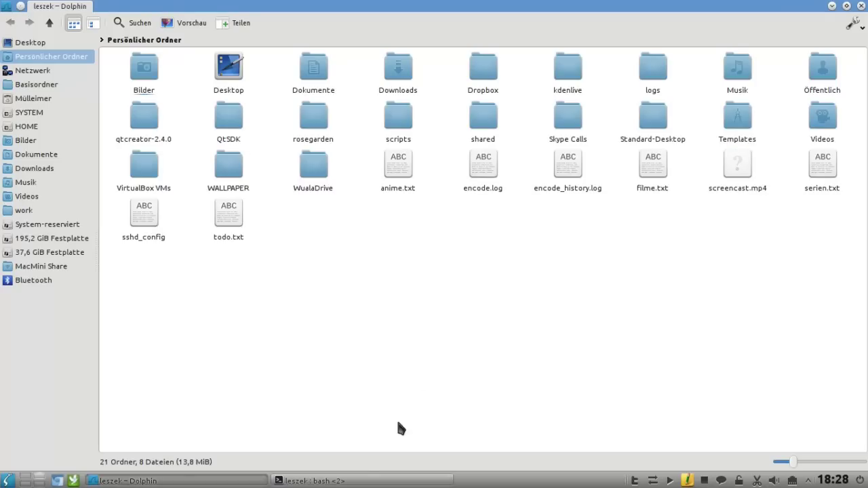
Pull the file manager window out of its maximized state and maximize it again.
{"action": "left_click_drag", "start_coordinate": [351, 6], "coordinate": [249, 117]}
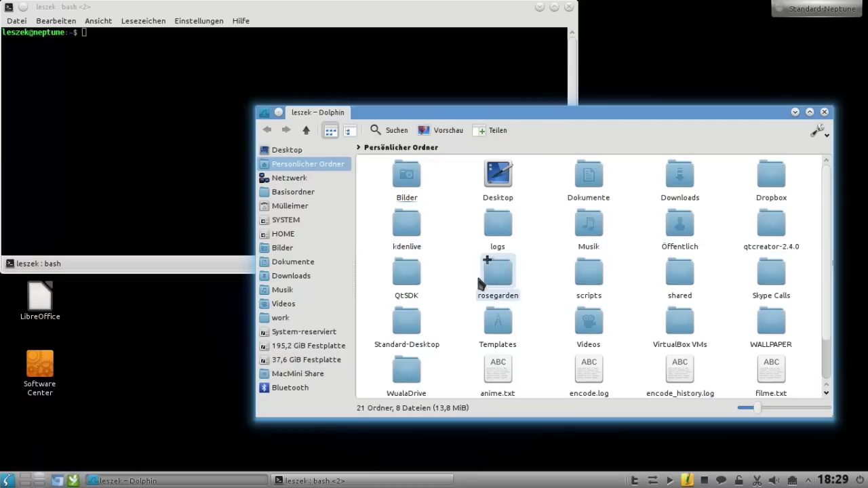
{"action": "left_click", "coordinate": [809, 112]}
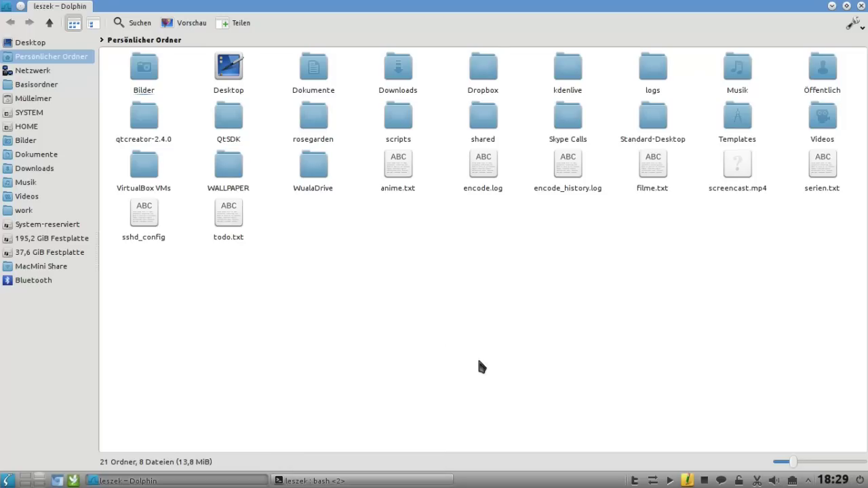
Cycle repeatedly between the Dolphin and terminal windows with the window switcher to examine its thumbnail layout and window highlighting.
{"action": "key", "text": "alt+Tab"}
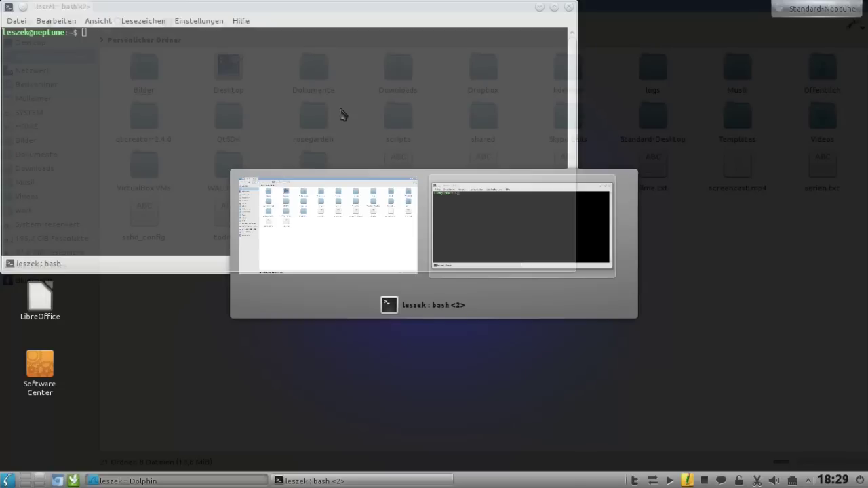
{"action": "key", "text": "alt+Tab"}
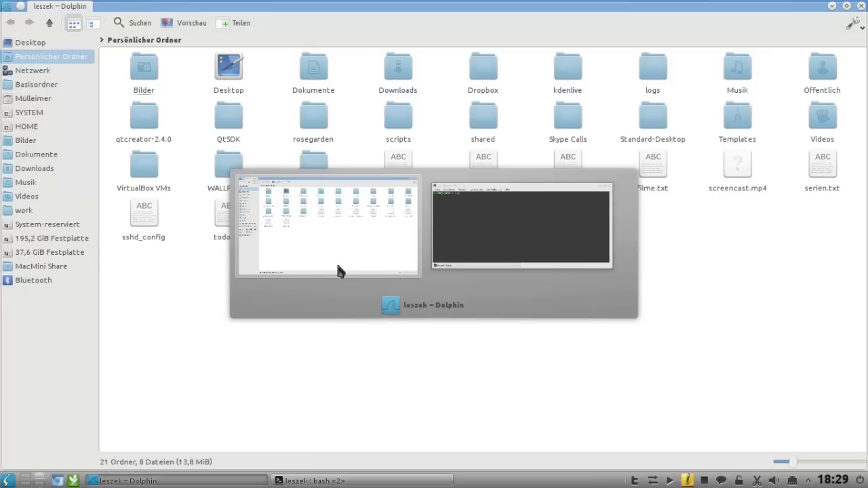
{"action": "key", "text": "alt+Tab"}
{"action": "key", "text": "alt+Tab"}
{"action": "key", "text": "alt+Tab"}
{"action": "key", "text": "alt+Tab"}
{"action": "key", "text": "alt+Tab"}
{"action": "key", "text": "alt+Tab"}
{"action": "key", "text": "alt+Tab"}
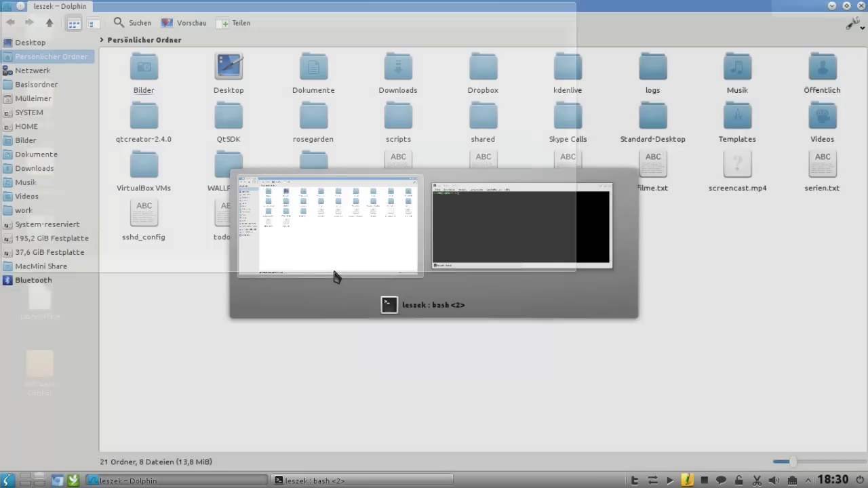
{"action": "key", "text": "alt+Tab"}
{"action": "key", "text": "alt+Tab"}
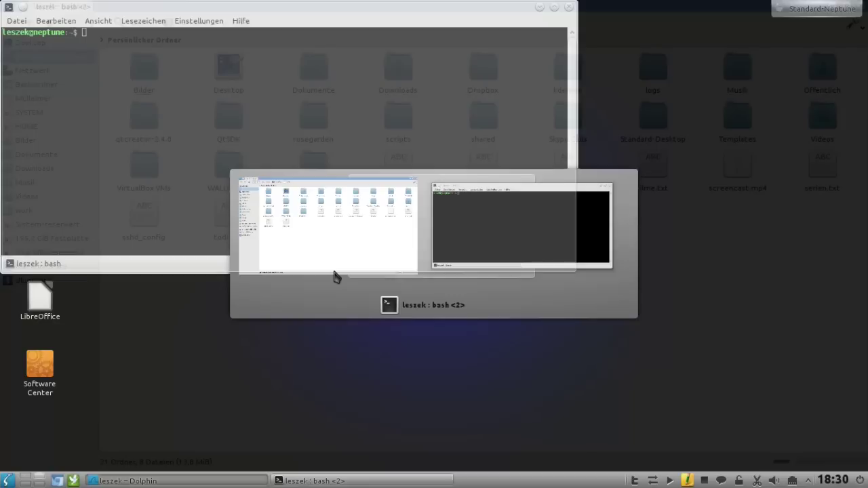
{"action": "key", "text": "alt+Tab"}
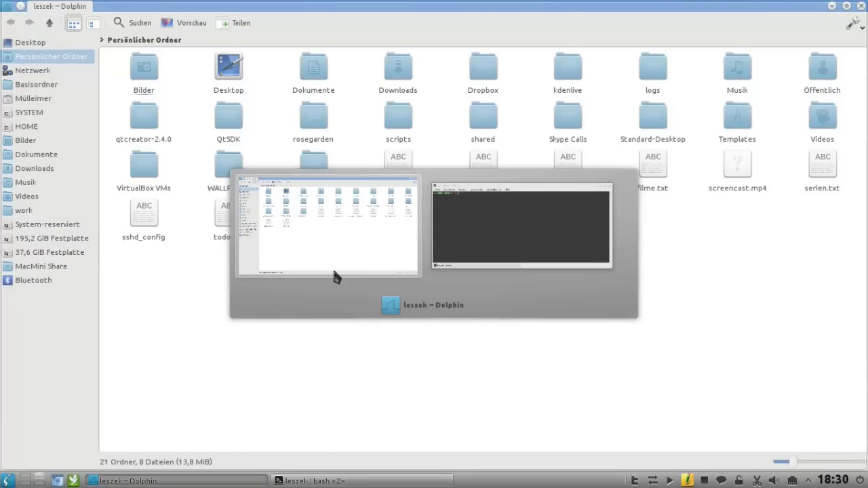
Minimize the file manager and terminal windows and open the Fensterverhalten module in Systemeinstellungen.
{"action": "left_click", "coordinate": [833, 6]}
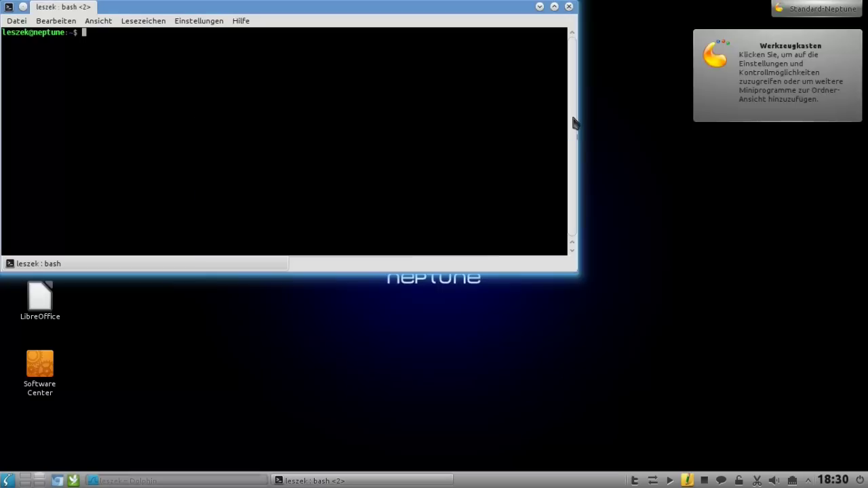
{"action": "left_click", "coordinate": [541, 7]}
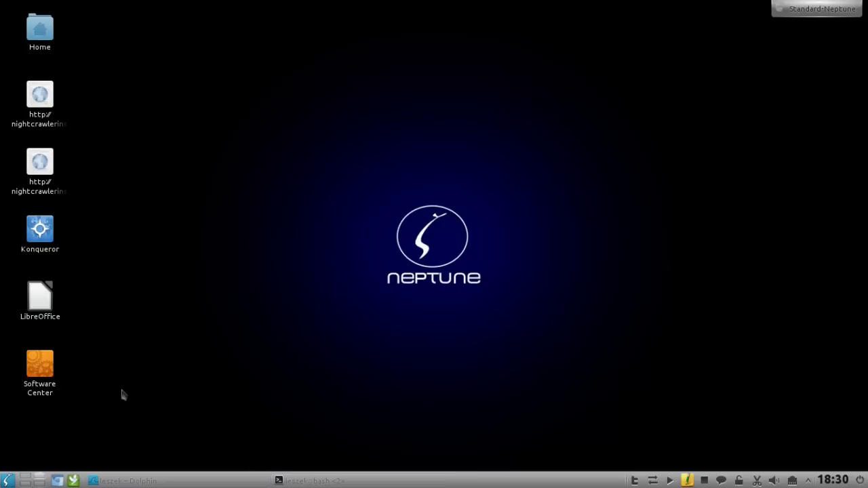
{"action": "left_click", "coordinate": [8, 480]}
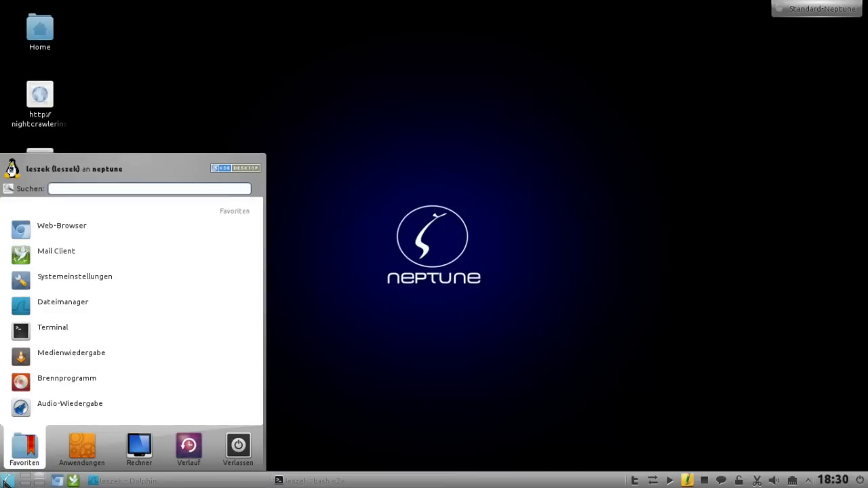
{"action": "left_click", "coordinate": [69, 287]}
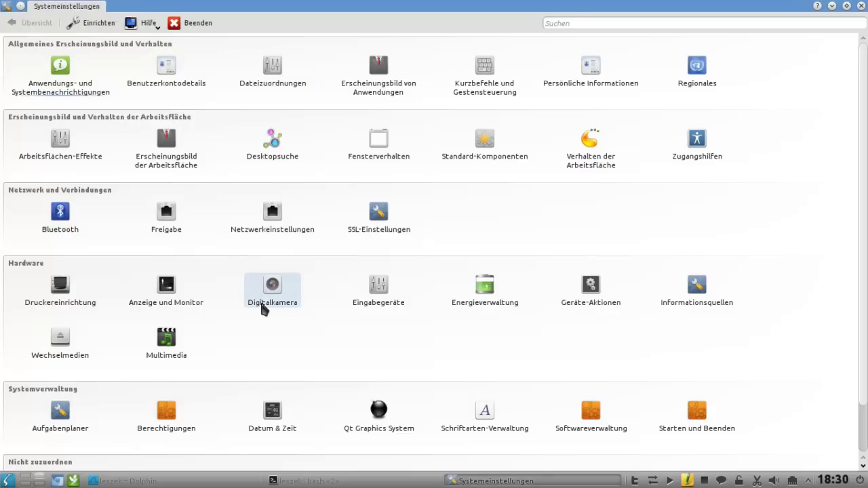
{"action": "left_click", "coordinate": [377, 154]}
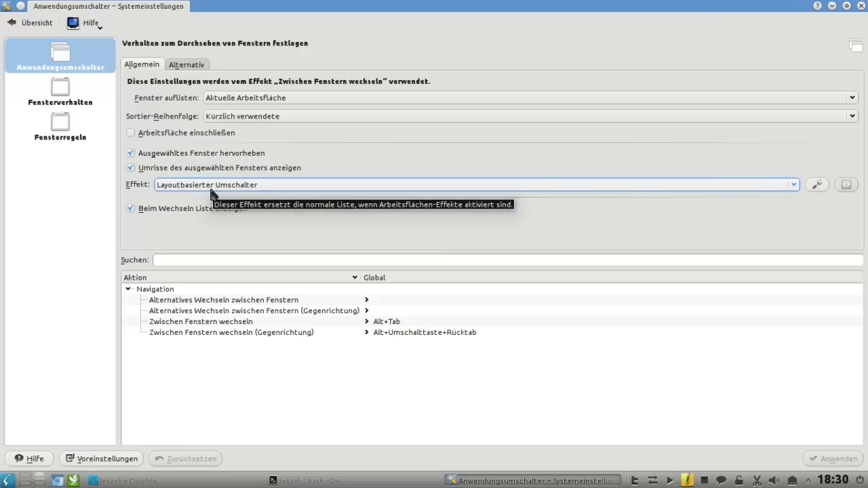
Set the layout of the Layoutbasierter Umschalter to Ausführlich, apply it, and try it by cycling through the open windows.
{"action": "left_click", "coordinate": [816, 185]}
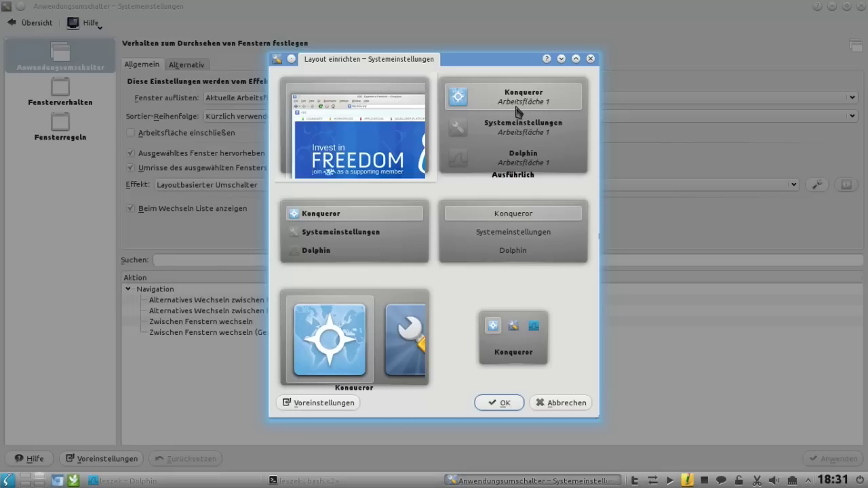
{"action": "left_click", "coordinate": [520, 147]}
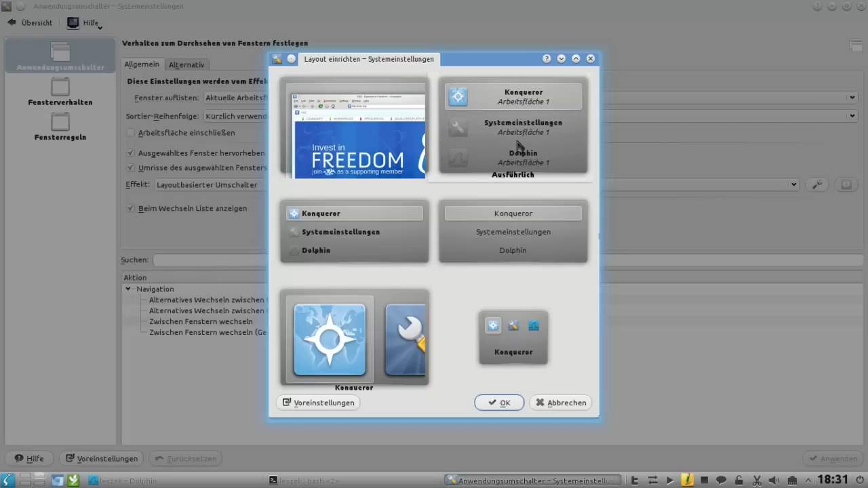
{"action": "left_click", "coordinate": [502, 403]}
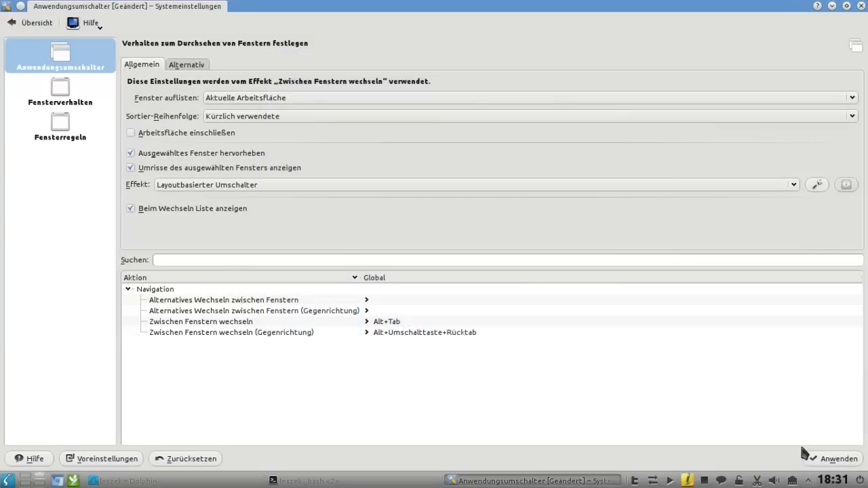
{"action": "left_click", "coordinate": [823, 459]}
{"action": "key", "text": "alt+Tab"}
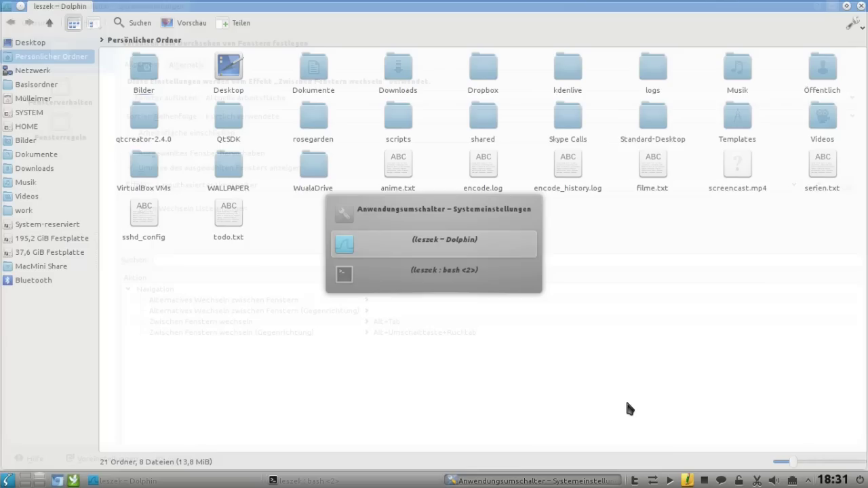
{"action": "key", "text": "alt+Tab"}
{"action": "key", "text": "alt+Tab"}
{"action": "key", "text": "alt+Tab"}
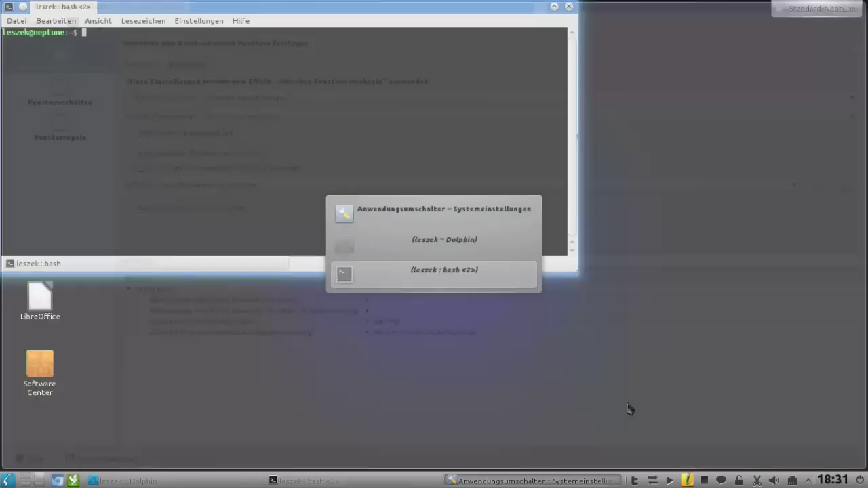
{"action": "key", "text": "alt+Tab"}
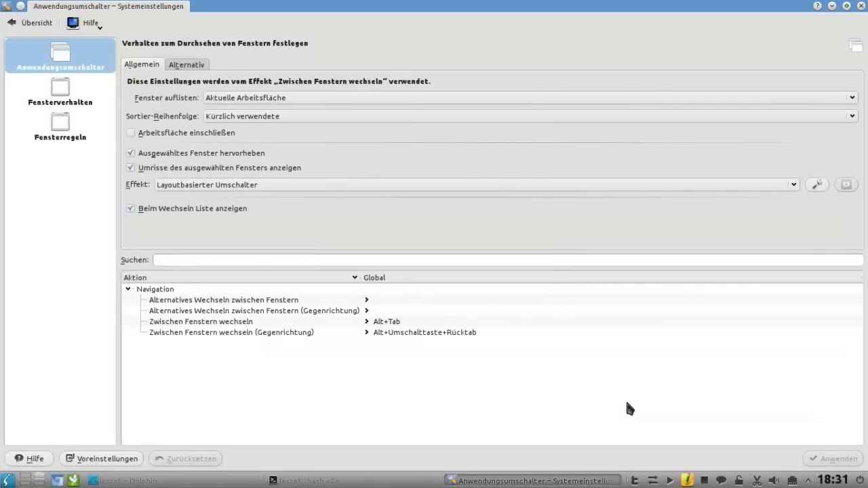
Disable Ausgewähltes Fenster hervorheben, apply the change, and test switching forwards and backwards through the window list.
{"action": "left_click", "coordinate": [207, 158]}
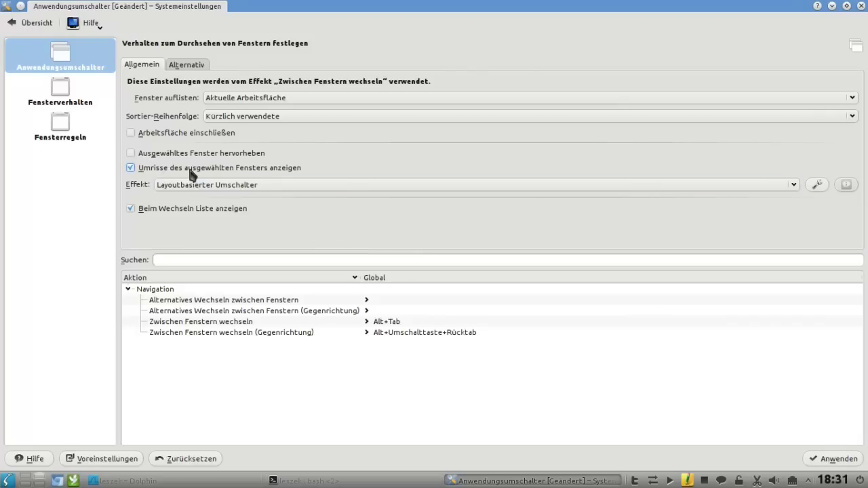
{"action": "left_click", "coordinate": [837, 459]}
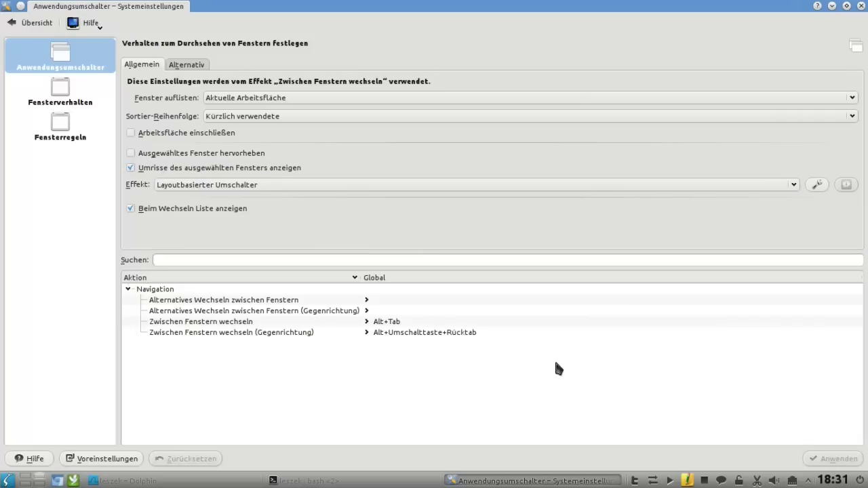
{"action": "key", "text": "alt+Tab"}
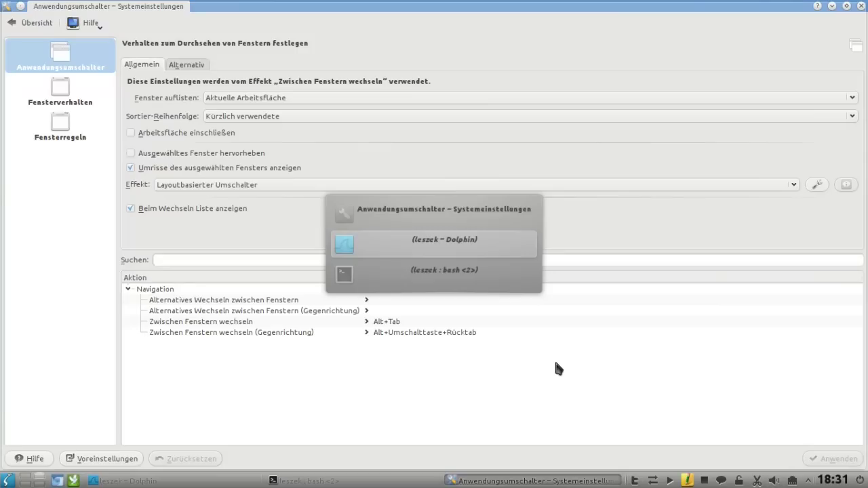
{"action": "key", "text": "alt+Tab"}
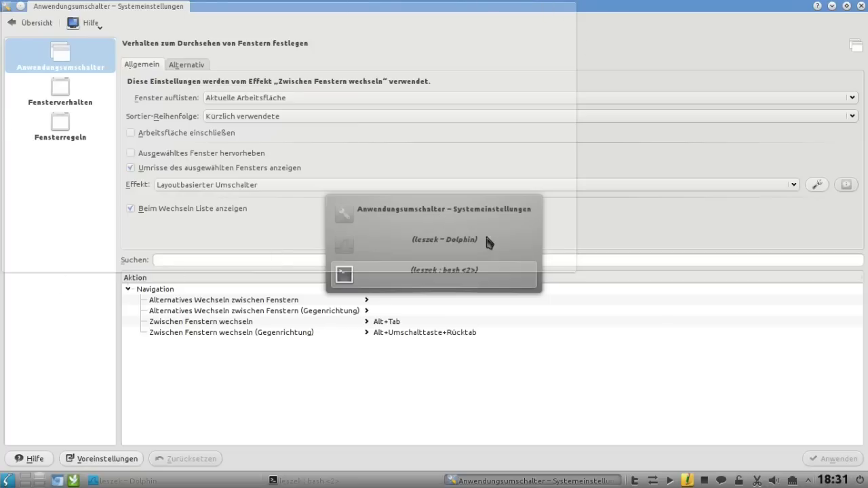
{"action": "key", "text": "Up"}
{"action": "key", "text": "Up"}
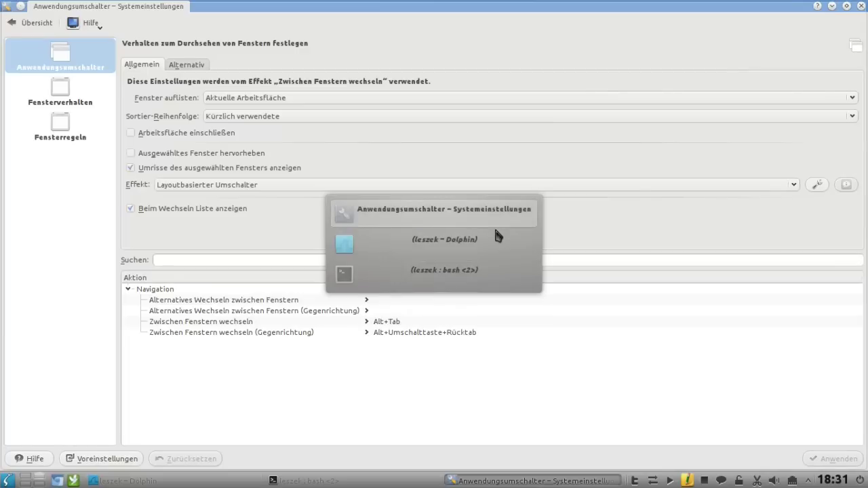
{"action": "key", "text": "Down"}
{"action": "key", "text": "Down"}
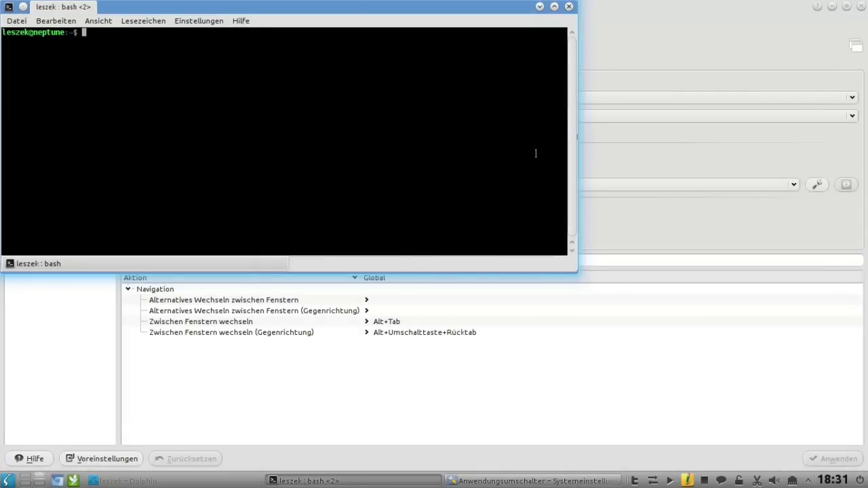
{"action": "left_click", "coordinate": [623, 20]}
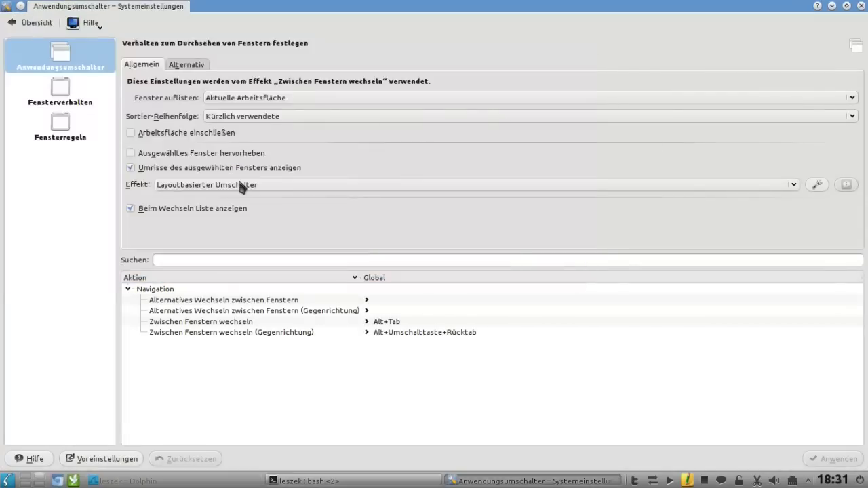
Disable Umrisse des ausgewählten Fensters anzeigen and apply the change.
{"action": "left_click", "coordinate": [189, 170]}
{"action": "left_click", "coordinate": [833, 459]}
Cycle forwards and backwards through the open windows to examine the switcher without outlines, ending back in Systemeinstellungen.
{"action": "key", "text": "alt+Tab"}
{"action": "key", "text": "alt+Tab"}
{"action": "key", "text": "alt+shift+Tab"}
{"action": "key", "text": "alt+shift+Tab"}
{"action": "key", "text": "alt+Tab"}
{"action": "key", "text": "alt+Tab"}
{"action": "key", "text": "alt+Tab"}
{"action": "key", "text": "alt+Tab"}
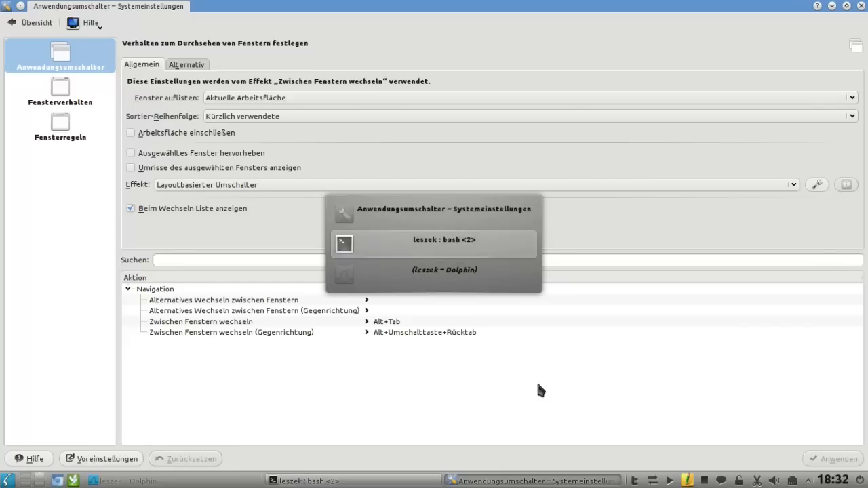
{"action": "key", "text": "alt+Tab"}
{"action": "key", "text": "alt+Tab"}
{"action": "key", "text": "alt+Tab"}
{"action": "key", "text": "alt+Tab"}
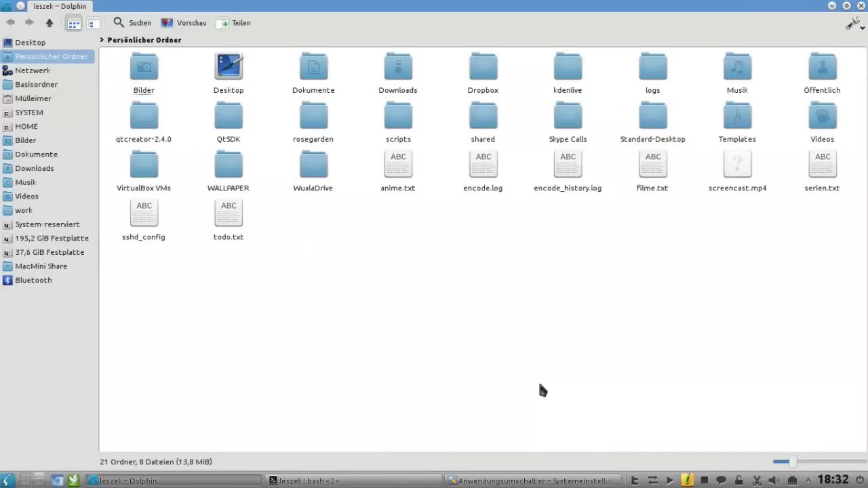
{"action": "key", "text": "alt+Tab"}
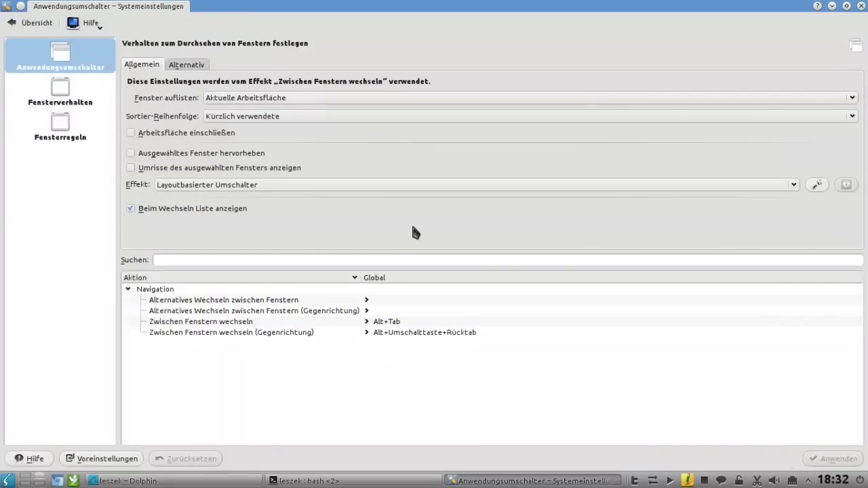
Set the window switcher's layout to the row of large application icons and apply it.
{"action": "left_click", "coordinate": [818, 186]}
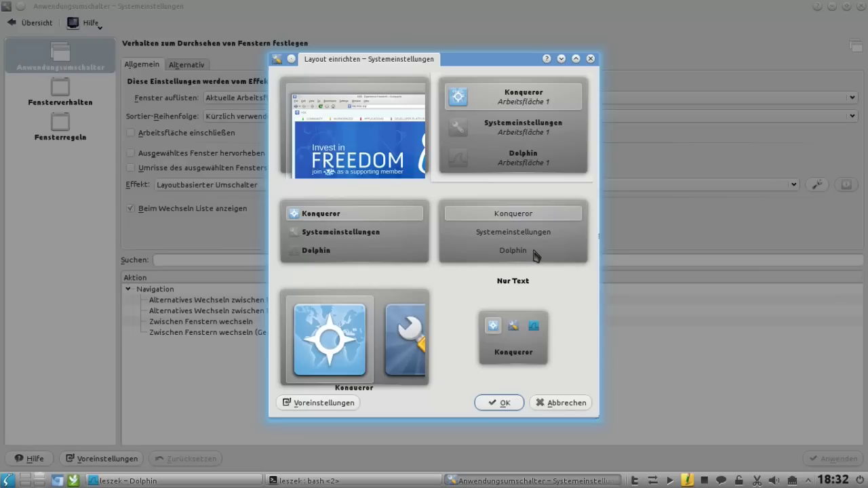
{"action": "left_click", "coordinate": [390, 355]}
{"action": "left_click", "coordinate": [505, 404]}
{"action": "left_click", "coordinate": [839, 459]}
Cycle through the open windows to examine the large-icon switcher layout, ending back in the Anwendungsumschalter settings.
{"action": "key", "text": "alt+Tab"}
{"action": "key", "text": "alt+Tab"}
{"action": "key", "text": "alt+Tab"}
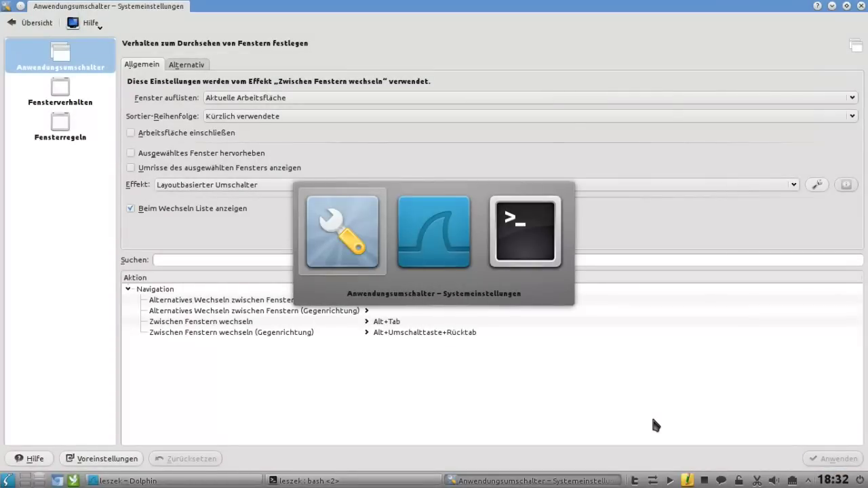
{"action": "key", "text": "alt+Tab"}
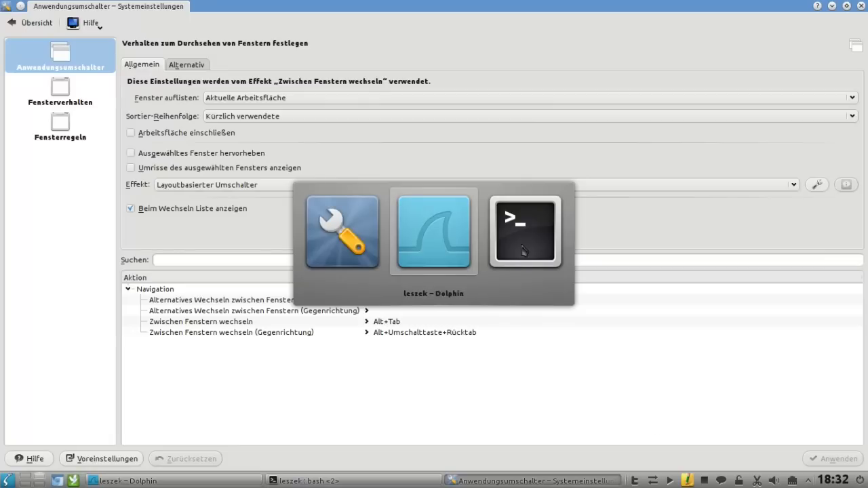
{"action": "key", "text": "alt+Tab"}
{"action": "key", "text": "alt+Tab"}
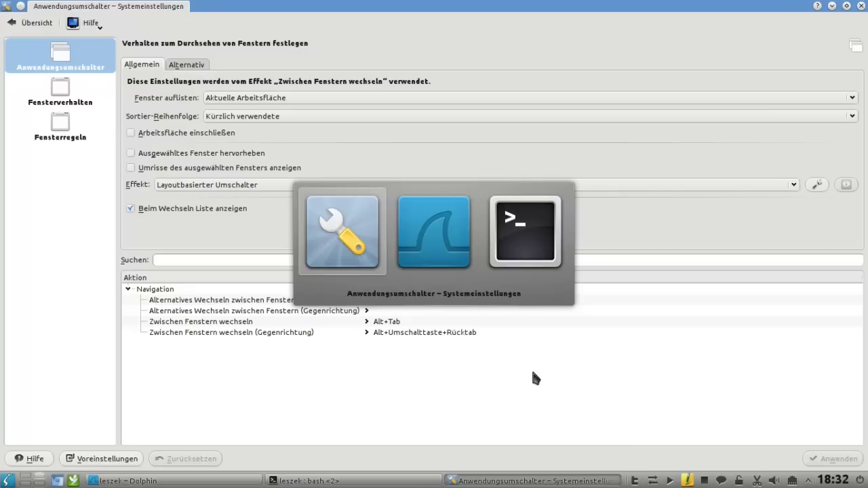
{"action": "key", "text": "alt+Tab"}
{"action": "key", "text": "alt+Tab"}
{"action": "key", "text": "alt+Tab"}
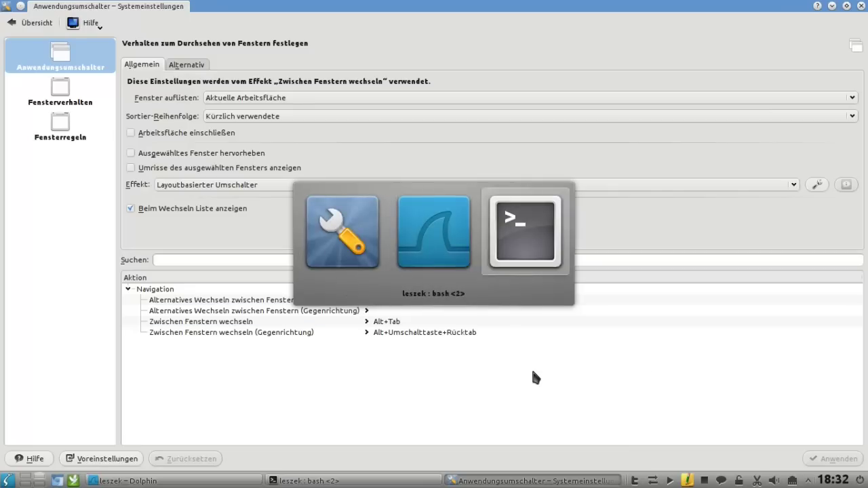
{"action": "key", "text": "alt+Tab"}
{"action": "key", "text": "alt+Tab"}
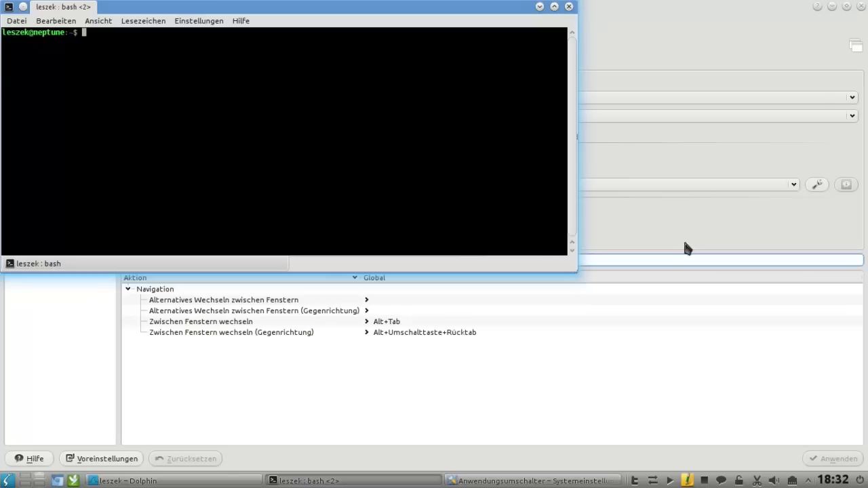
{"action": "left_click", "coordinate": [679, 245]}
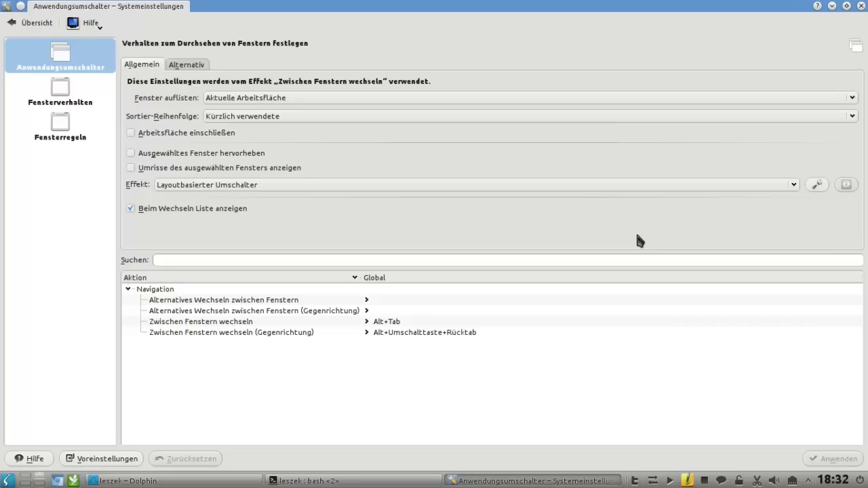
Go to the other virtual desktop and move its terminal window away from the upper-left corner toward the middle.
{"action": "left_click", "coordinate": [26, 481]}
{"action": "left_click_drag", "start_coordinate": [249, 8], "coordinate": [333, 74]}
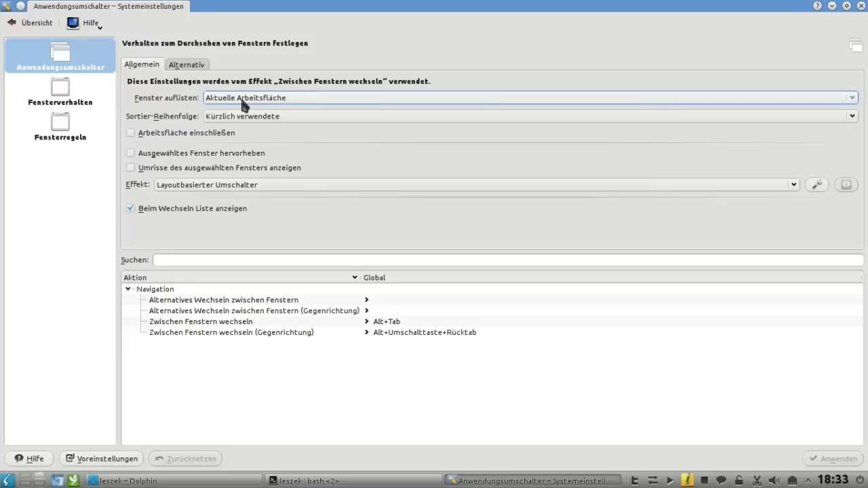
Set Fenster auflisten to Alle Arbeitsflächen, apply it, and test switching to the other desktop's terminal and back.
{"action": "left_click", "coordinate": [277, 102]}
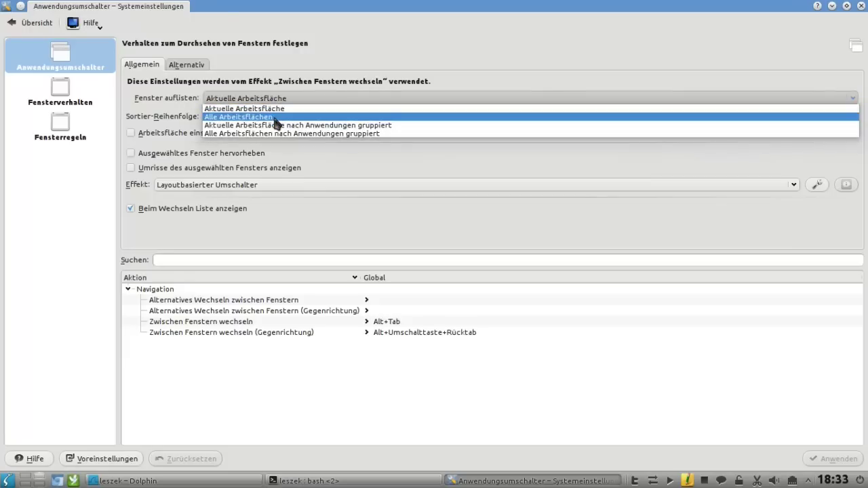
{"action": "left_click", "coordinate": [275, 118]}
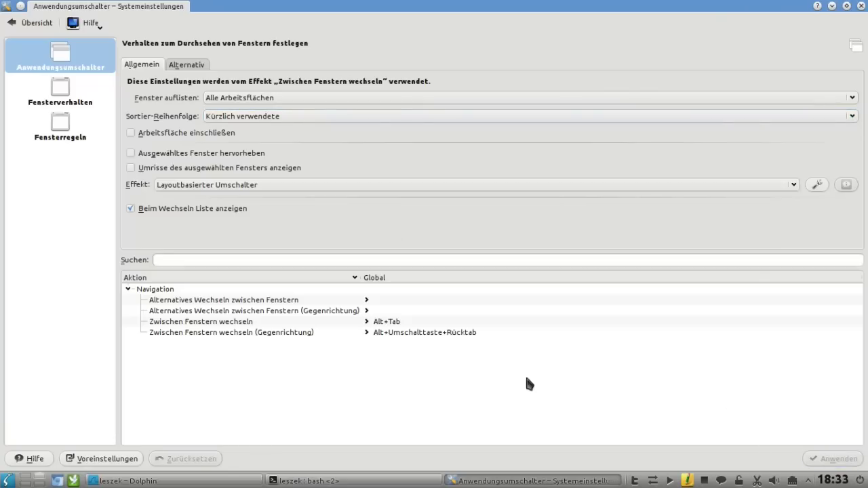
{"action": "key", "text": "alt+Tab"}
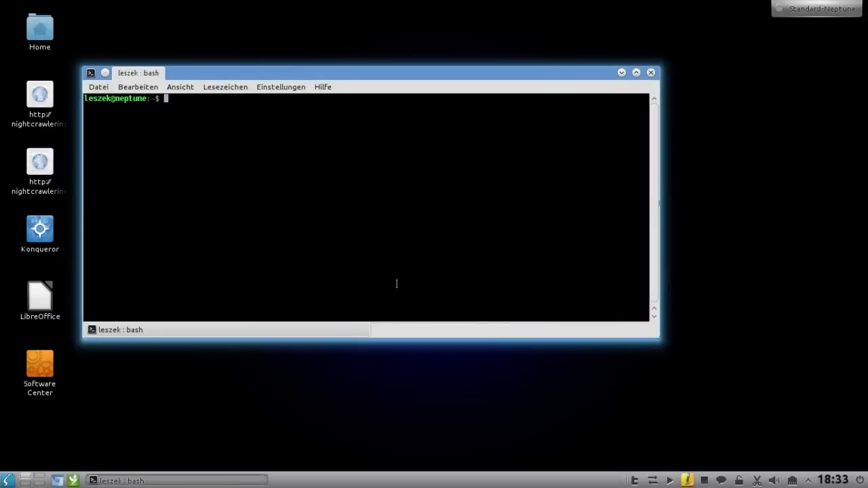
{"action": "key", "text": "alt+Tab"}
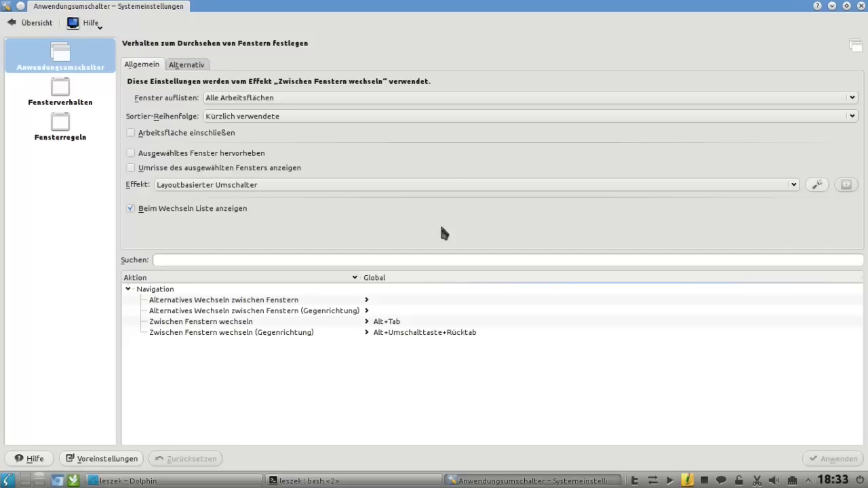
Set Fenster auflisten to Aktuelle Arbeitsfläche nach Anwendungen gruppiert and apply the change.
{"action": "left_click", "coordinate": [425, 99]}
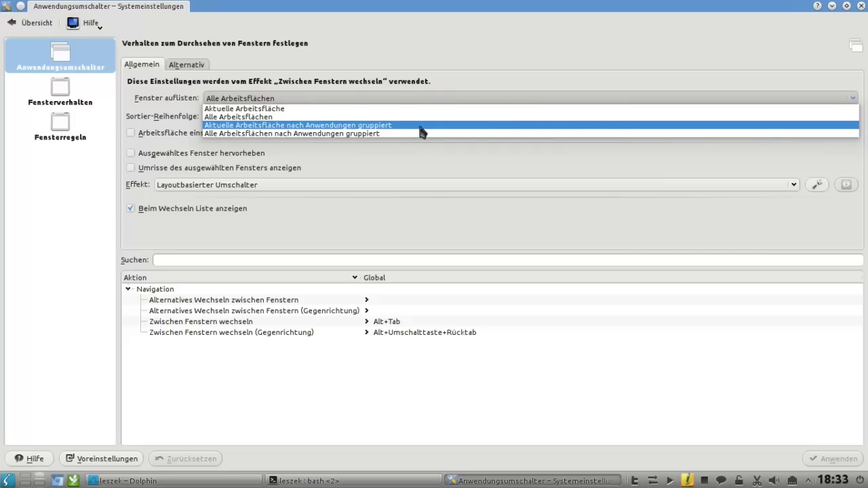
{"action": "left_click", "coordinate": [420, 126]}
{"action": "left_click", "coordinate": [822, 459]}
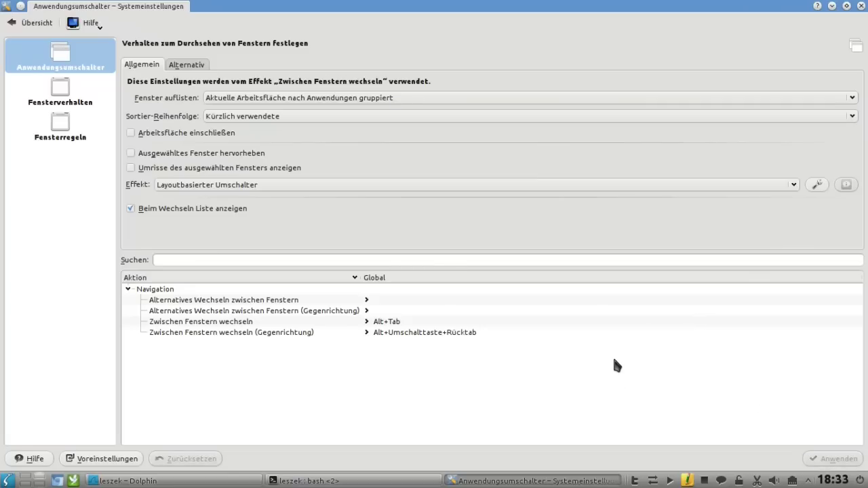
Cycle repeatedly through the current desktop's windows to examine the switcher grouped by application, ending in the terminal.
{"action": "key", "text": "alt+Tab"}
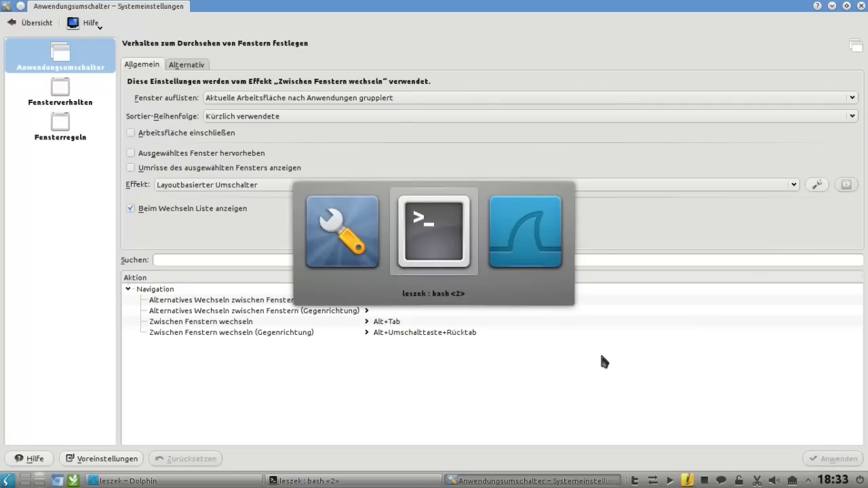
{"action": "left_click", "coordinate": [448, 246]}
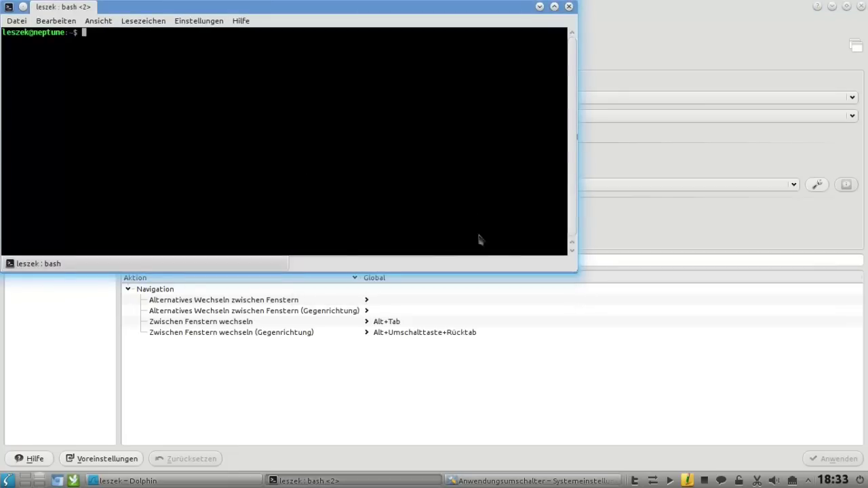
{"action": "key", "text": "alt+Tab"}
{"action": "key", "text": "alt+Tab"}
{"action": "key", "text": "alt+Tab"}
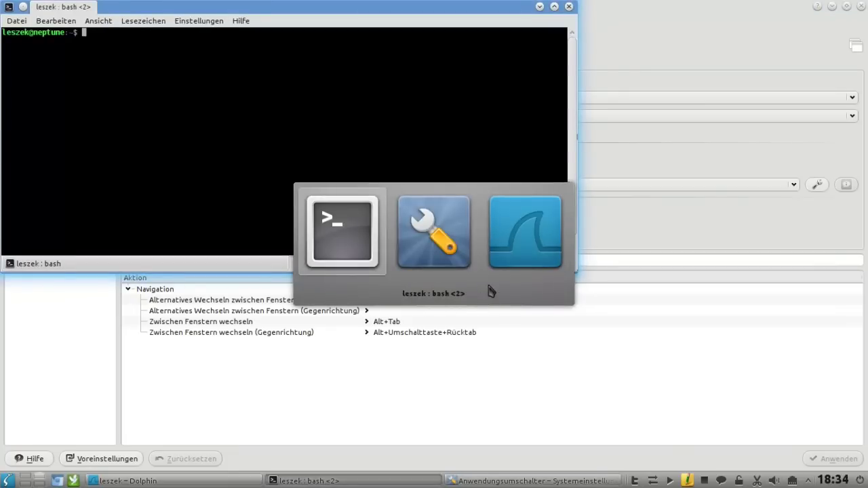
{"action": "key", "text": "alt+Tab"}
{"action": "key", "text": "alt+shift+Tab"}
{"action": "key", "text": "alt+Tab"}
{"action": "key", "text": "alt+Tab"}
{"action": "key", "text": "alt+Tab"}
{"action": "key", "text": "alt+Tab"}
{"action": "key", "text": "alt+Tab"}
{"action": "key", "text": "alt+Tab"}
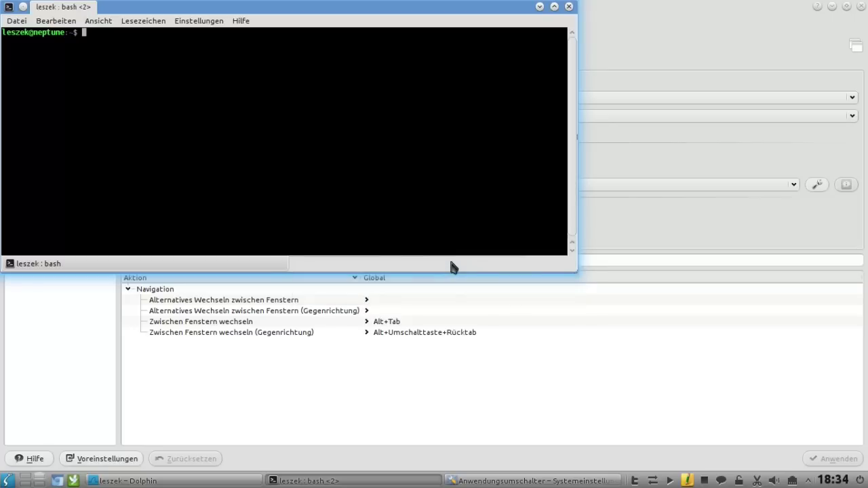
Move the terminal window to the middle of the desktop, and cycle back to the Anwendungsumschalter settings.
{"action": "left_click_drag", "start_coordinate": [328, 14], "coordinate": [471, 170]}
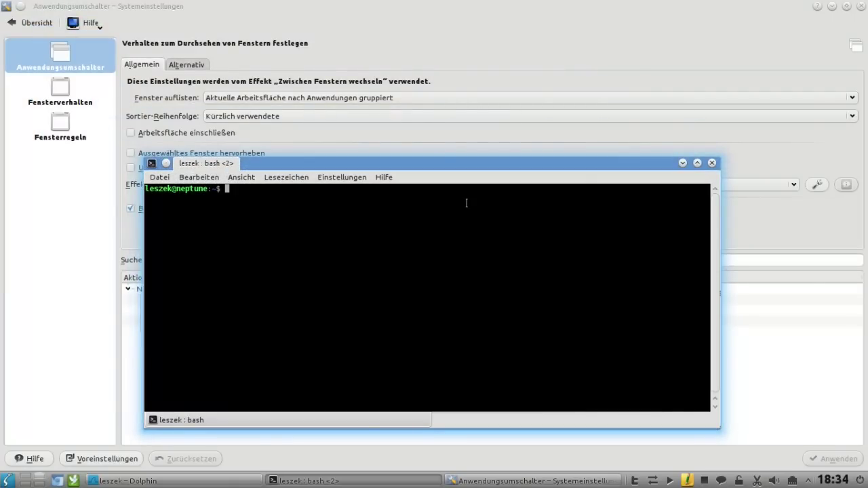
{"action": "key", "text": "alt+Tab"}
{"action": "key", "text": "alt+Tab"}
{"action": "key", "text": "alt+Tab"}
{"action": "key", "text": "alt+Tab"}
Set Fenster auflisten to Alle Arbeitsflächen nach Anwendungen gruppiert and apply the change.
{"action": "left_click", "coordinate": [401, 99]}
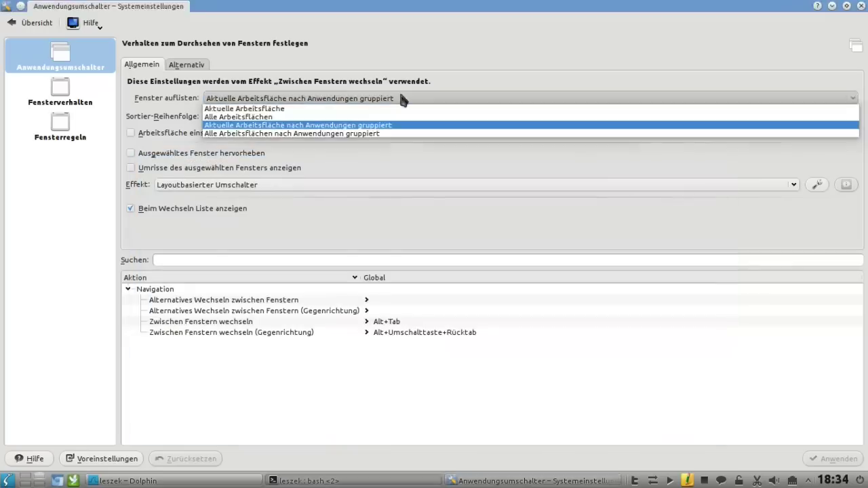
{"action": "left_click", "coordinate": [384, 141]}
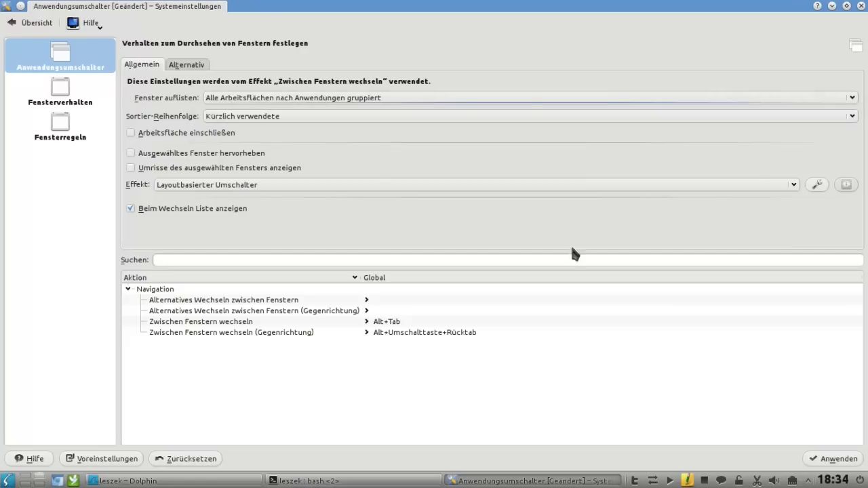
{"action": "left_click", "coordinate": [833, 458]}
Cycle through the grouped applications of all desktops to examine the switcher, ending in the other desktop's terminal.
{"action": "key", "text": "alt+Tab"}
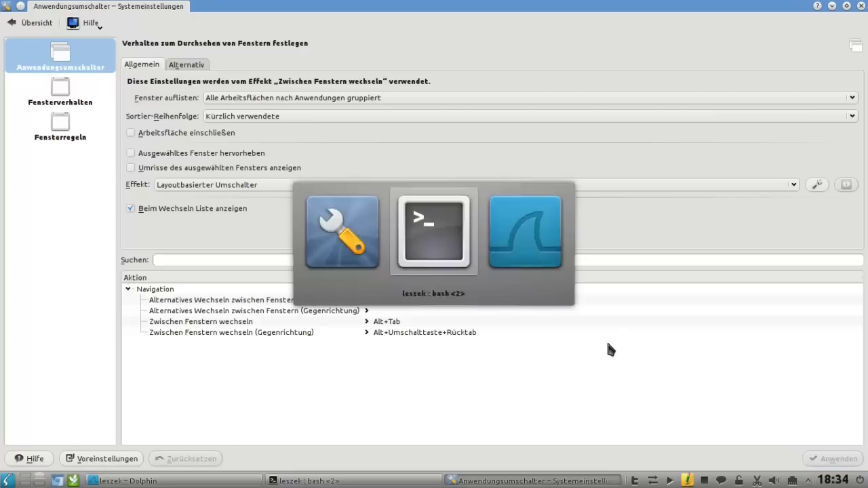
{"action": "key", "text": "alt+Tab"}
{"action": "key", "text": "alt+Tab"}
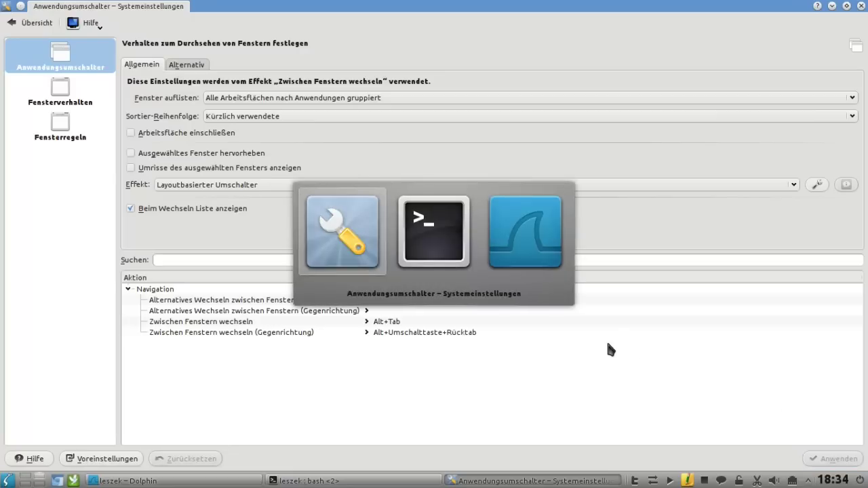
{"action": "key", "text": "alt+Tab"}
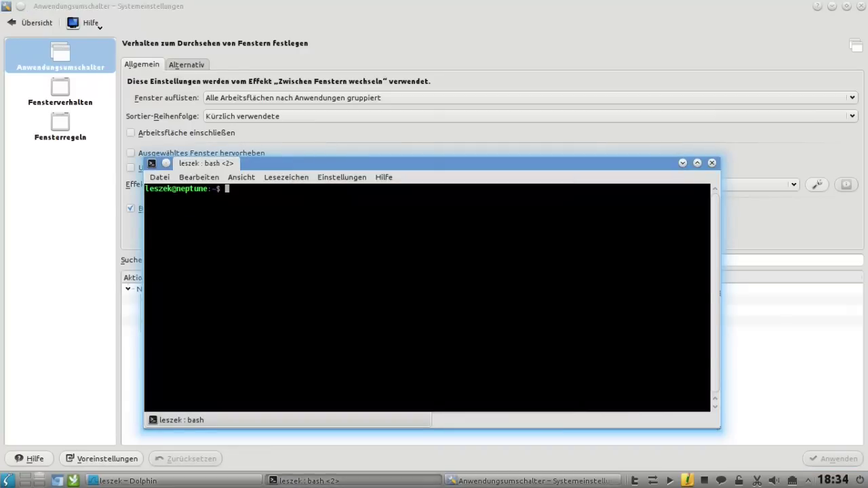
{"action": "key", "text": "alt+Tab"}
{"action": "key", "text": "alt+Tab"}
{"action": "key", "text": "alt+Tab"}
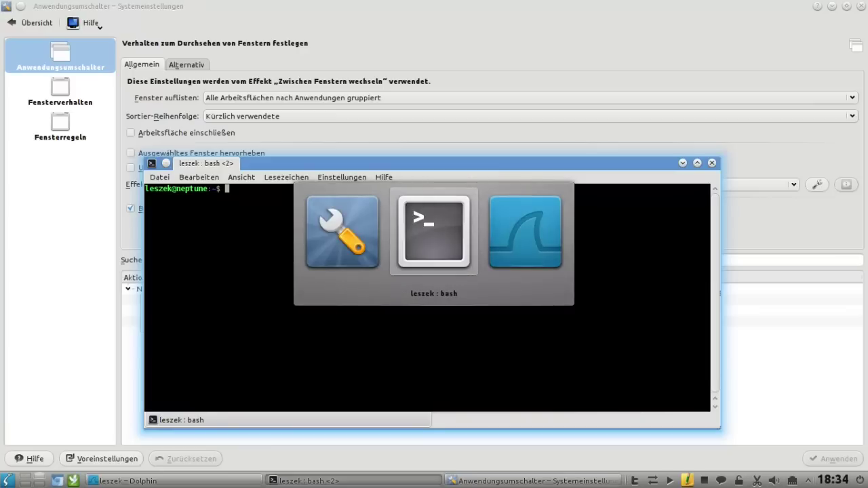
{"action": "key", "text": "alt+Tab"}
{"action": "key", "text": "alt+shift+Tab"}
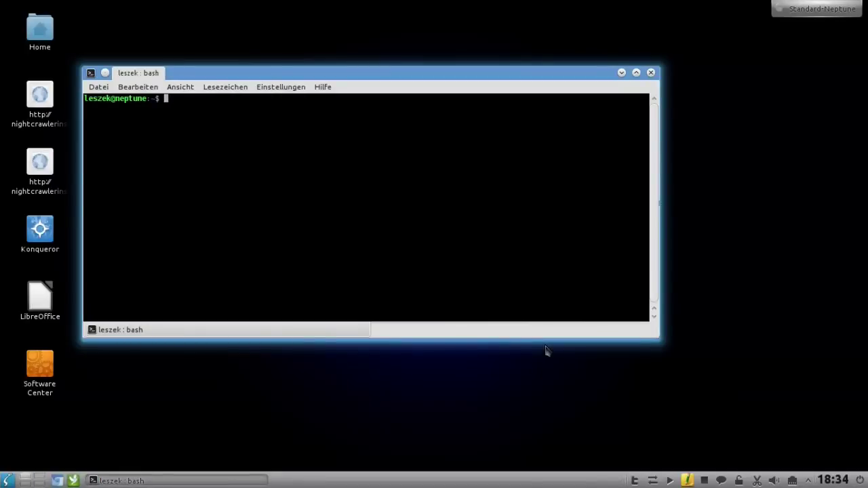
Switch from the other desktop's terminal to the first desktop's terminal, and return to the Anwendungsumschalter settings.
{"action": "key", "text": "alt+Tab"}
{"action": "key", "text": "Tab"}
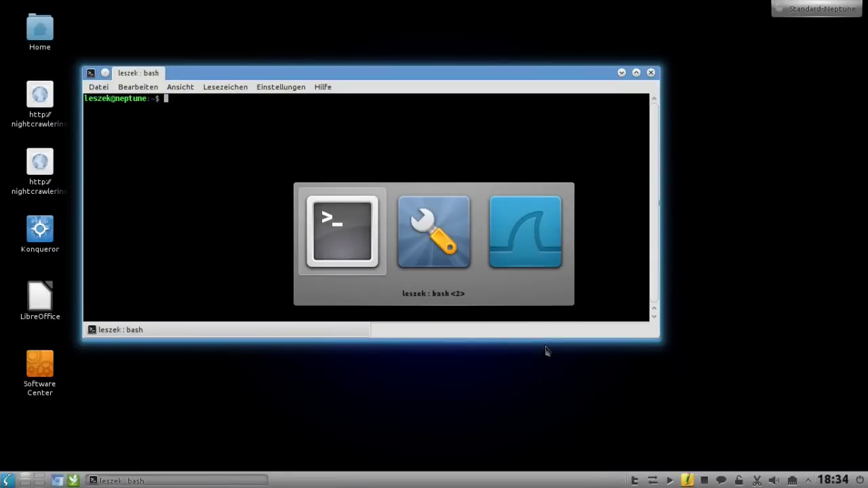
{"action": "key", "text": "alt+Tab"}
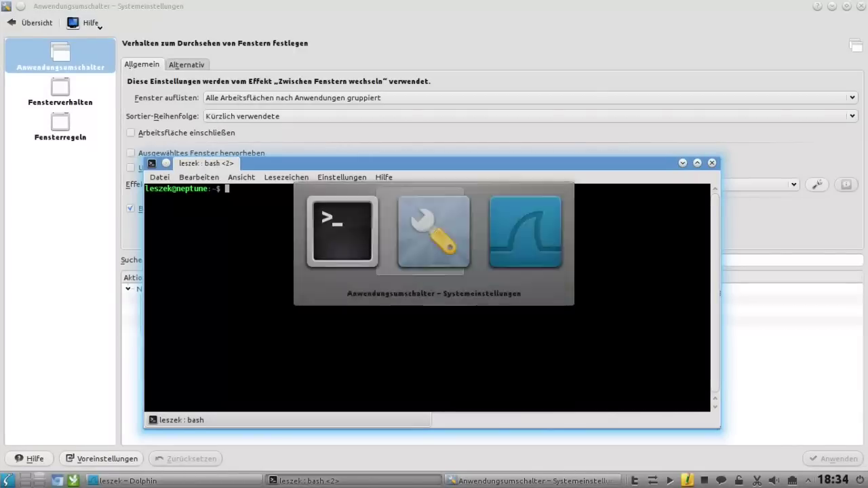
{"action": "key", "text": "Tab"}
{"action": "key", "text": "Tab"}
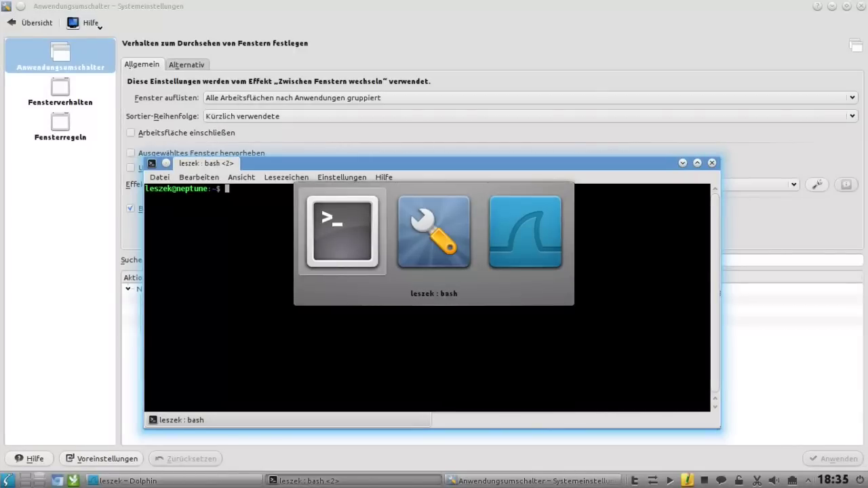
{"action": "key", "text": "Tab"}
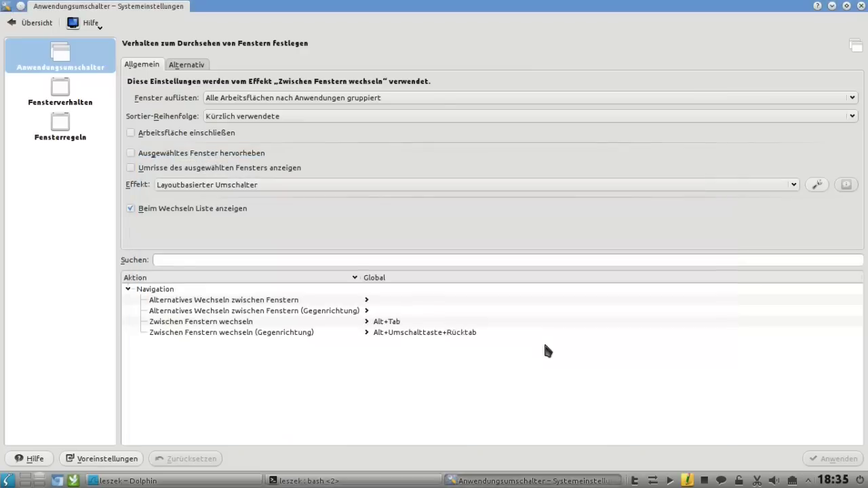
Cycle through the Systemeinstellungen, terminal and Dolphin icons to examine the grouping, and open the current desktop's terminal.
{"action": "key", "text": "alt+Tab"}
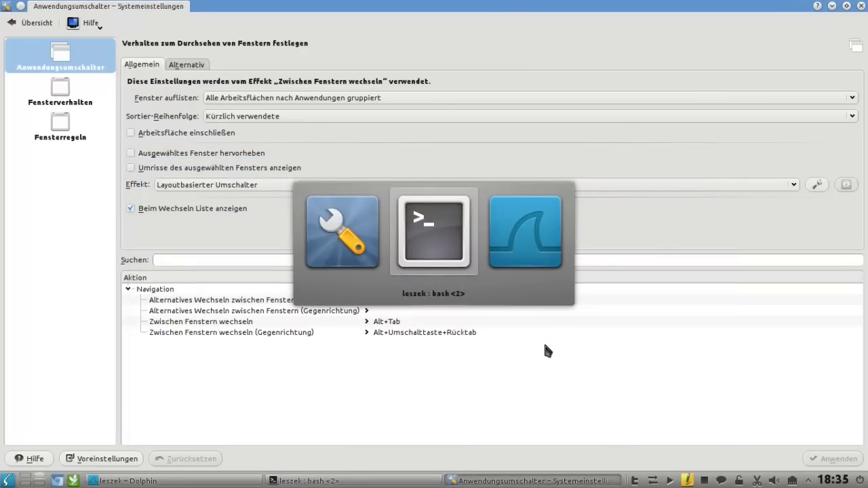
{"action": "key", "text": "Tab"}
{"action": "key", "text": "Tab"}
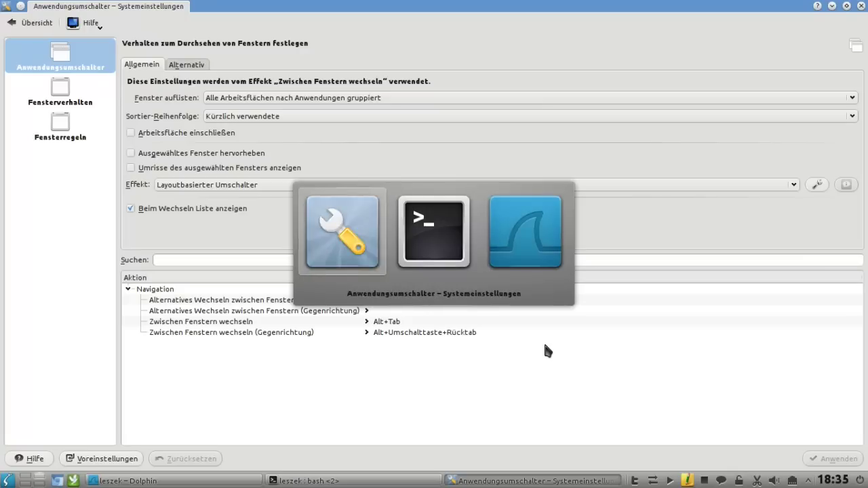
{"action": "key", "text": "Tab"}
{"action": "key", "text": "Tab"}
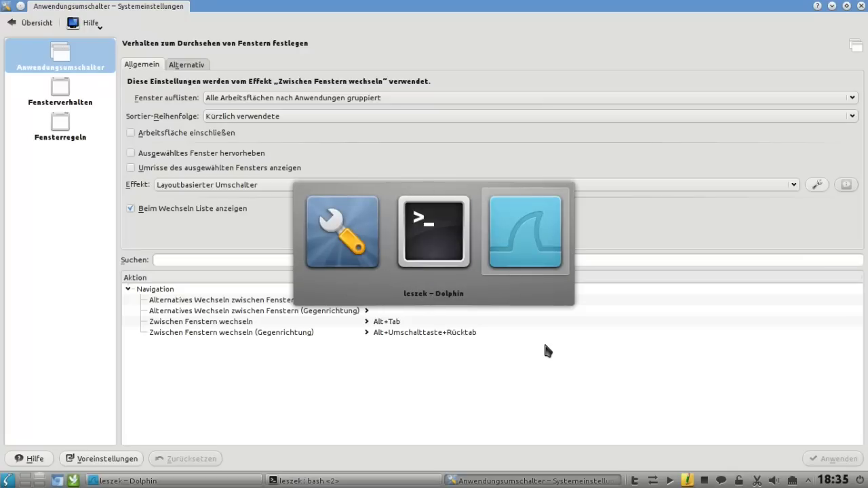
{"action": "key", "text": "Tab"}
{"action": "key", "text": "Tab"}
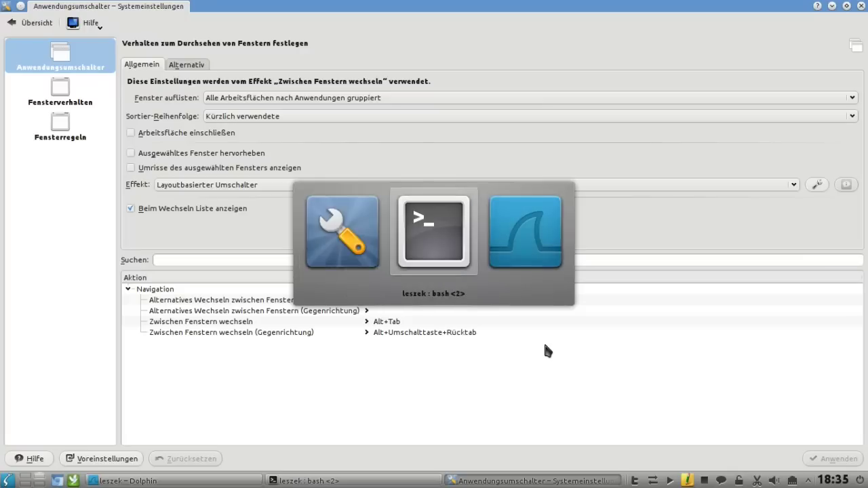
{"action": "key", "text": "alt"}
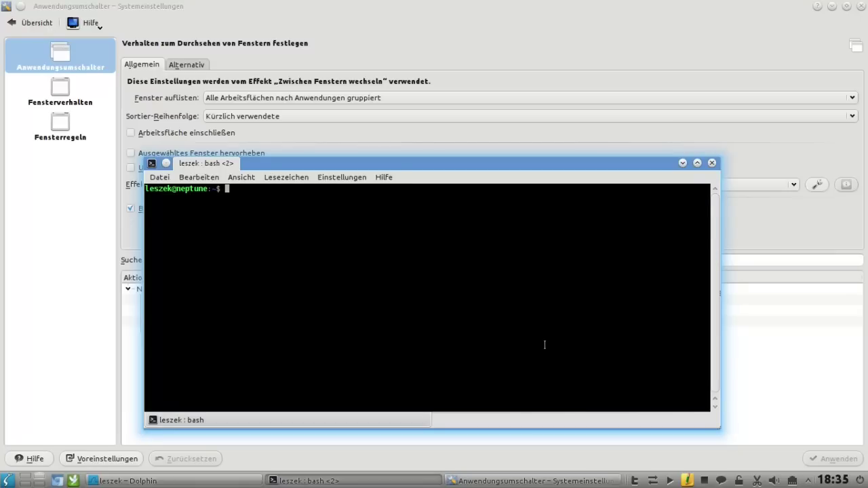
Switch to the terminal on the other desktop and cycle back to the Anwendungsumschalter settings to compare the grouped entries.
{"action": "key", "text": "alt+Tab"}
{"action": "key", "text": "Tab"}
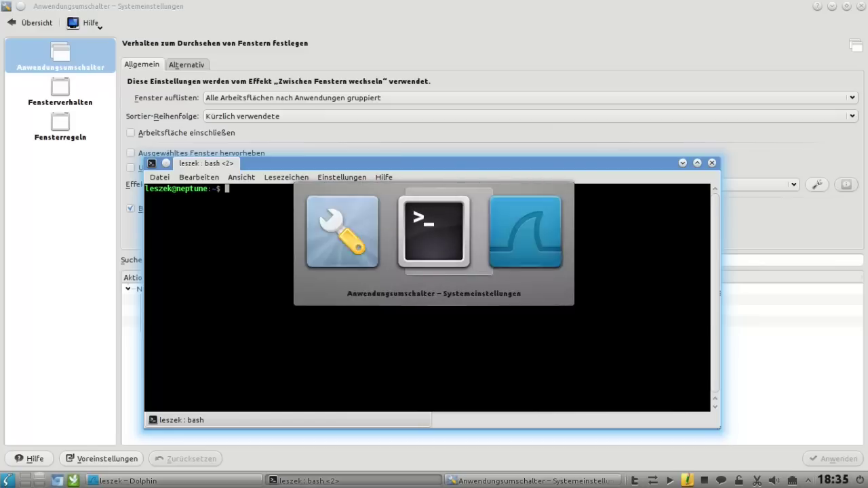
{"action": "key", "text": "Tab"}
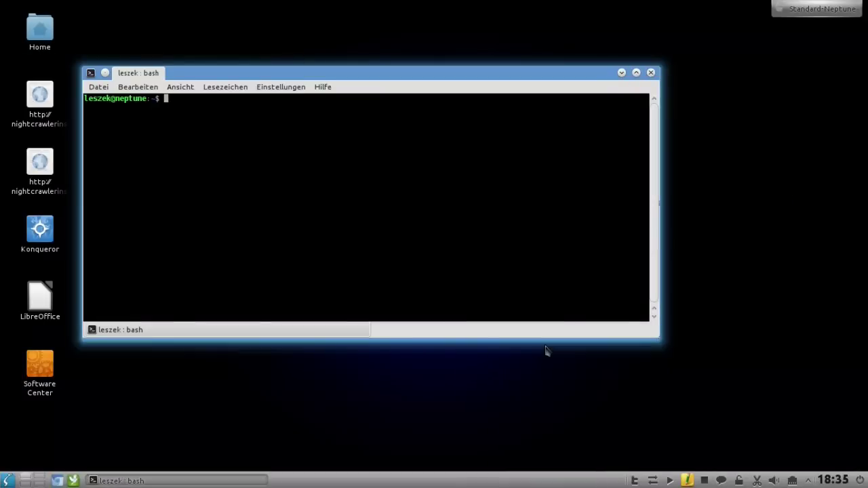
{"action": "key", "text": "alt+Tab"}
{"action": "key", "text": "Tab"}
{"action": "key", "text": "Tab"}
{"action": "key", "text": "Tab"}
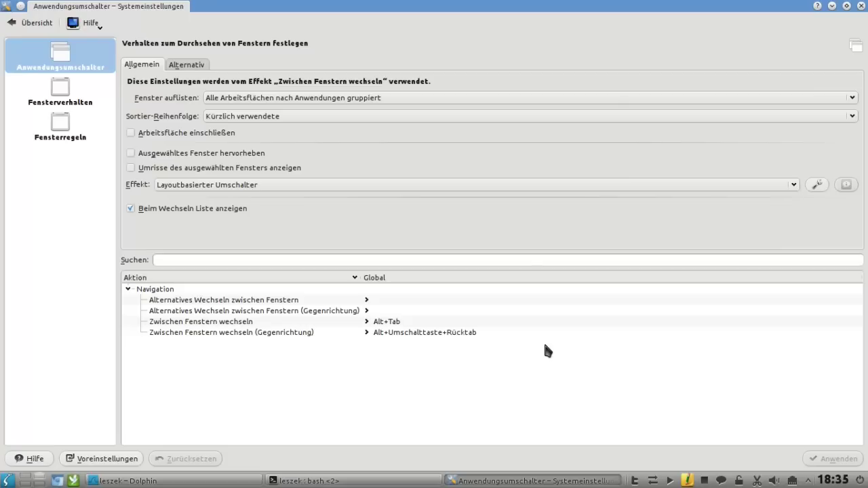
Set Fenster auflisten back to Aktuelle Arbeitsfläche and apply the change.
{"action": "left_click", "coordinate": [460, 97]}
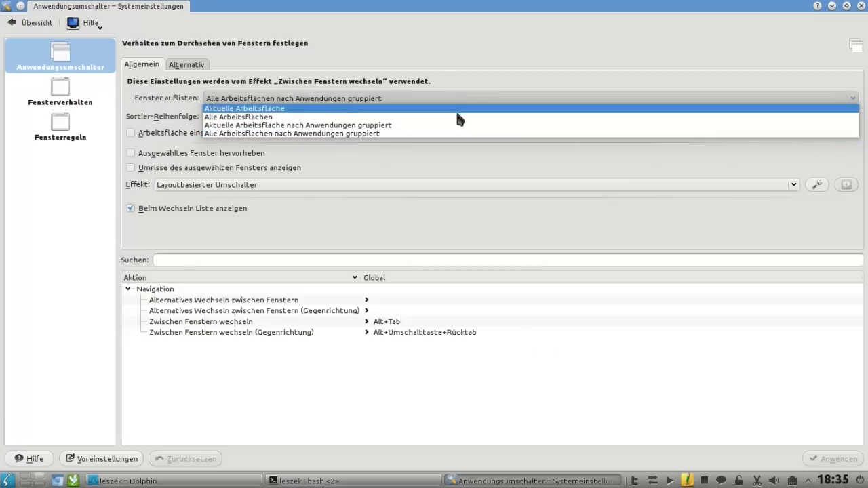
{"action": "left_click", "coordinate": [454, 110]}
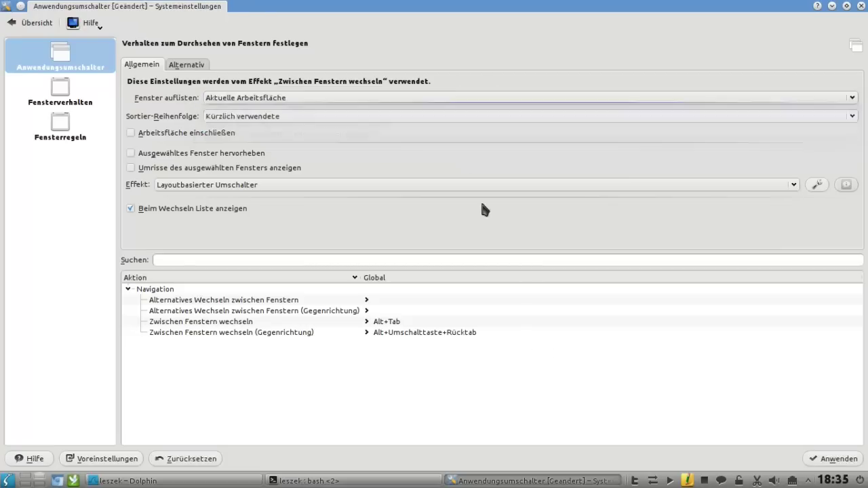
{"action": "left_click", "coordinate": [834, 460]}
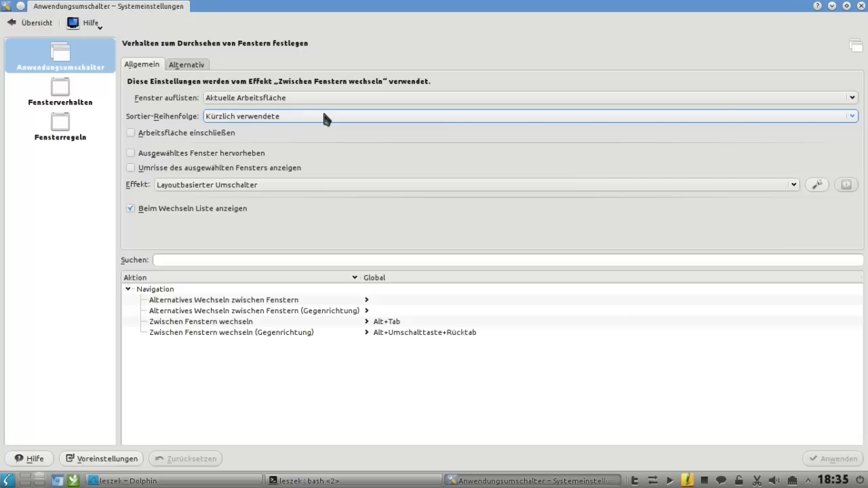
Switch among the Anwendungsumschalter settings, the terminal and Dolphin to test the Kürzlich verwendete order, ending back at the settings.
{"action": "key", "text": "alt+Tab"}
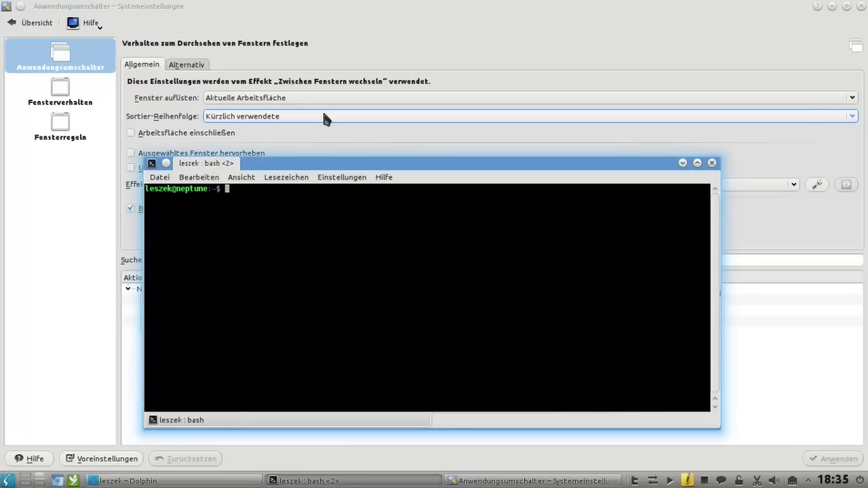
{"action": "key", "text": "alt+Tab"}
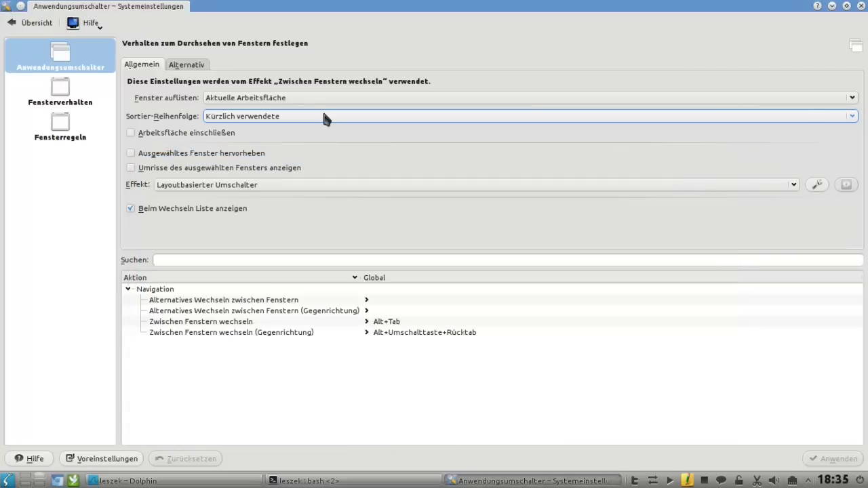
{"action": "key", "text": "alt+Tab"}
{"action": "key", "text": "alt+Tab"}
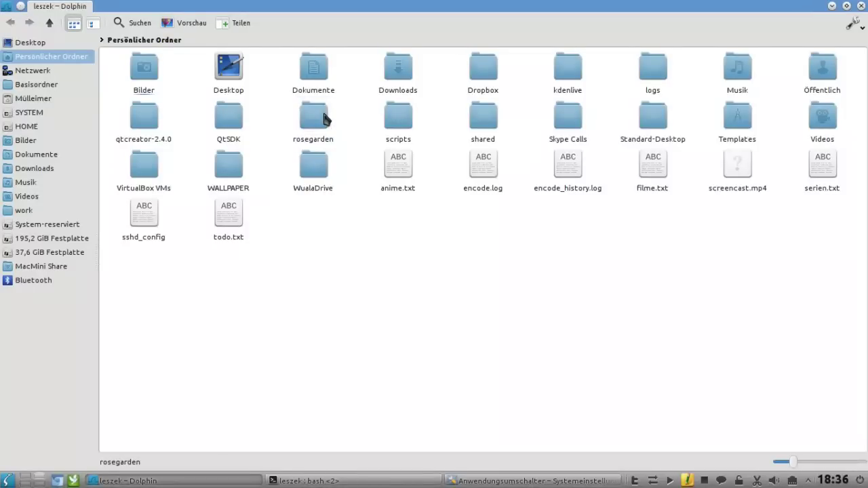
{"action": "key", "text": "alt+Tab"}
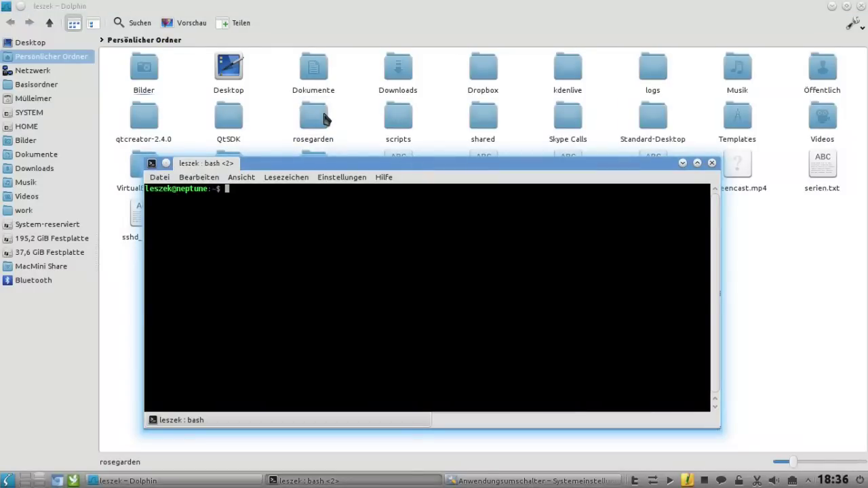
{"action": "key", "text": "alt+Tab"}
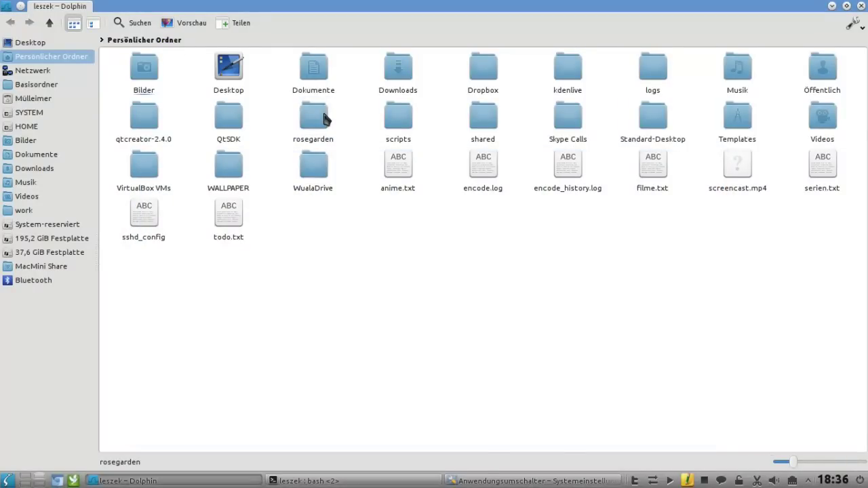
{"action": "key", "text": "alt+Tab"}
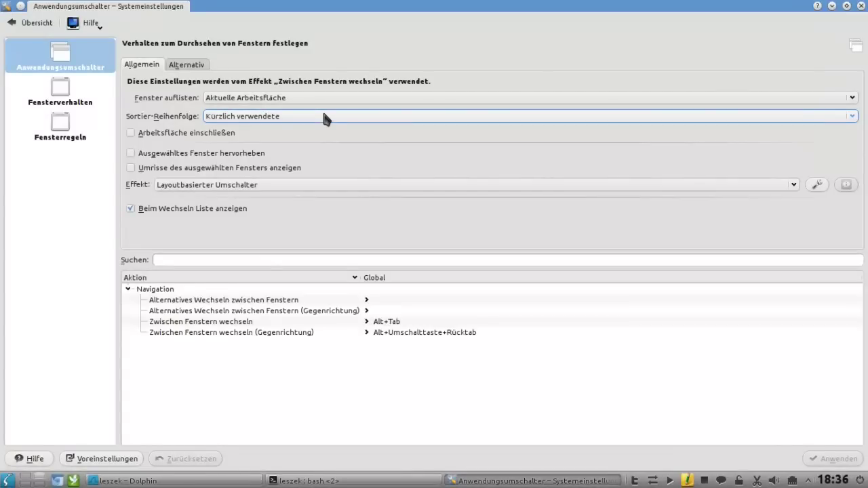
Review the Sortier-Reihenfolge choices without changing them, and compare the Alternativ switcher settings with the Allgemein ones.
{"action": "left_click", "coordinate": [324, 117]}
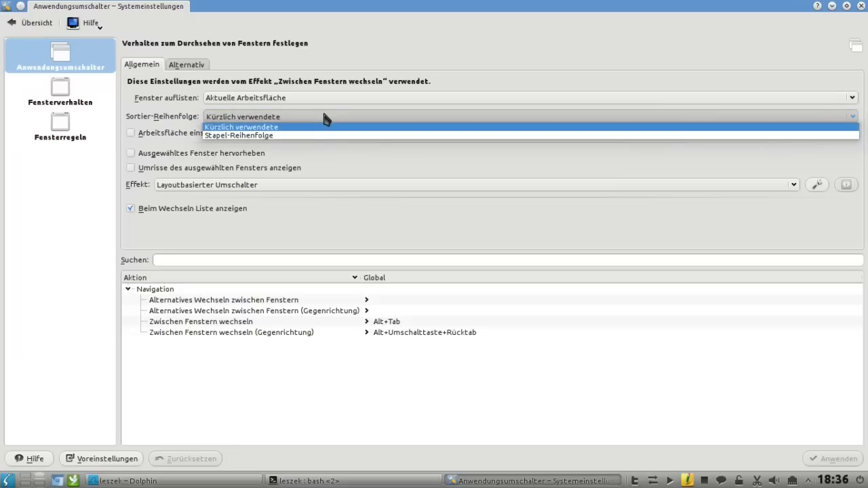
{"action": "left_click", "coordinate": [324, 118]}
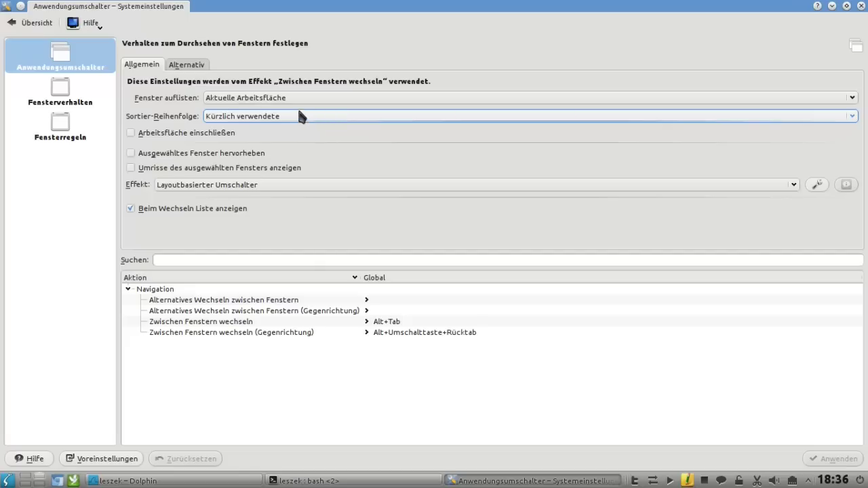
{"action": "left_click", "coordinate": [198, 67]}
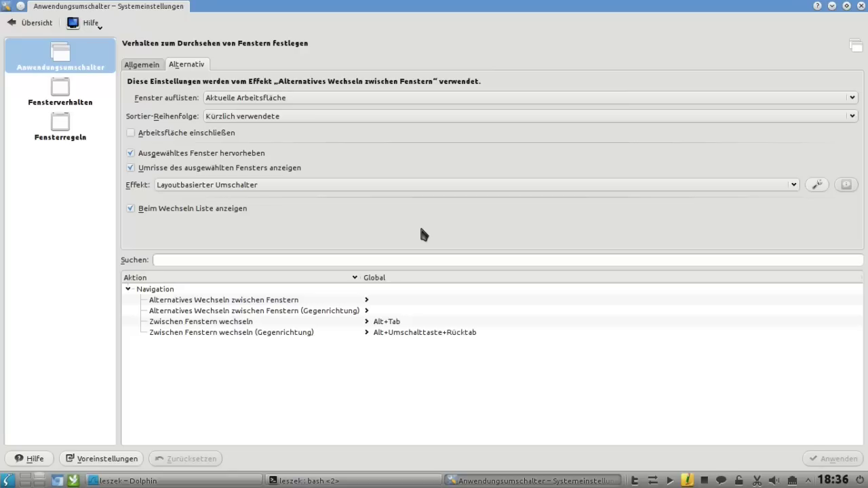
{"action": "left_click", "coordinate": [148, 66]}
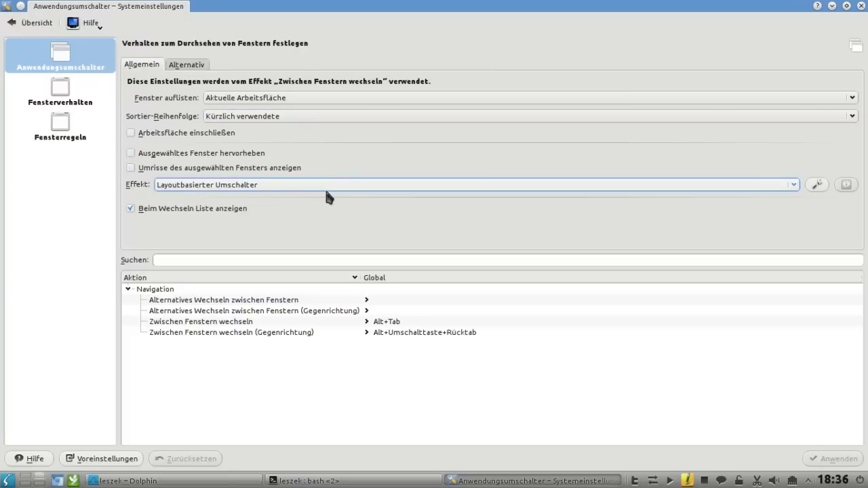
Cycle the window switcher through the Dolphin and terminal icons and back to the Systemeinstellungen window.
{"action": "key", "text": "alt+Tab"}
{"action": "key", "text": "alt+Tab"}
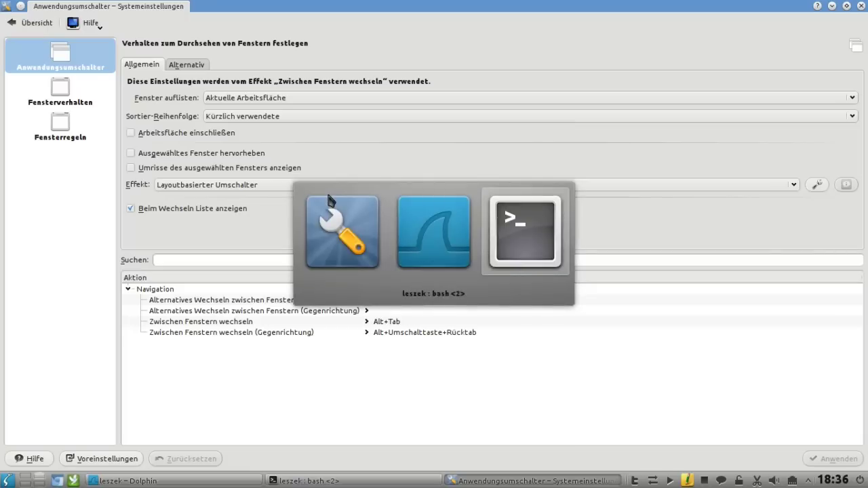
{"action": "key", "text": "alt+Tab"}
Show the Alternativ switcher settings, view the second desktop with the Chromium window, and return to the first desktop.
{"action": "left_click", "coordinate": [194, 64]}
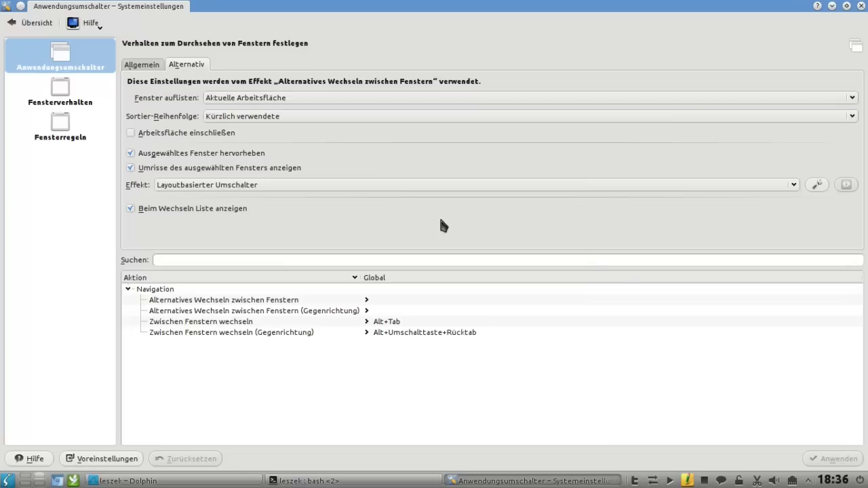
{"action": "key", "text": "ctrl+F2"}
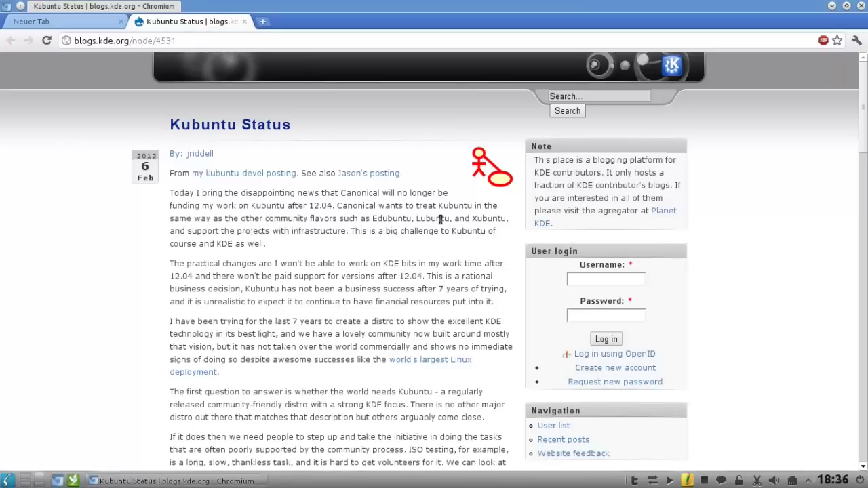
{"action": "key", "text": "ctrl+F1"}
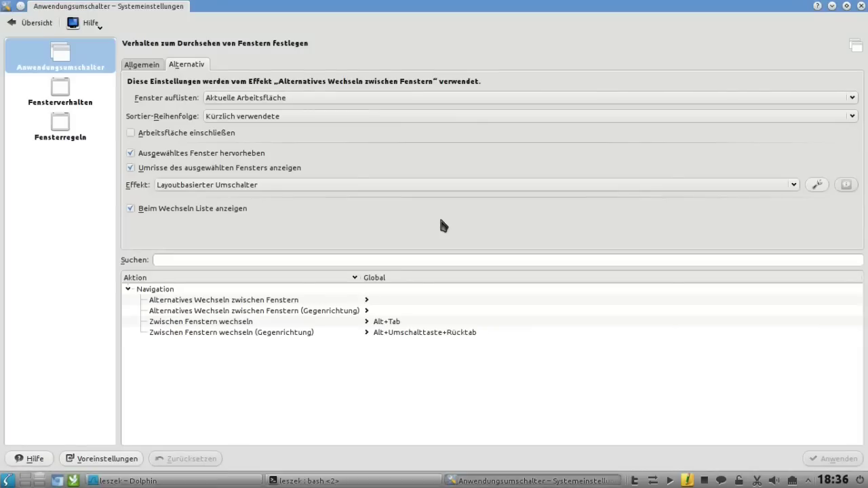